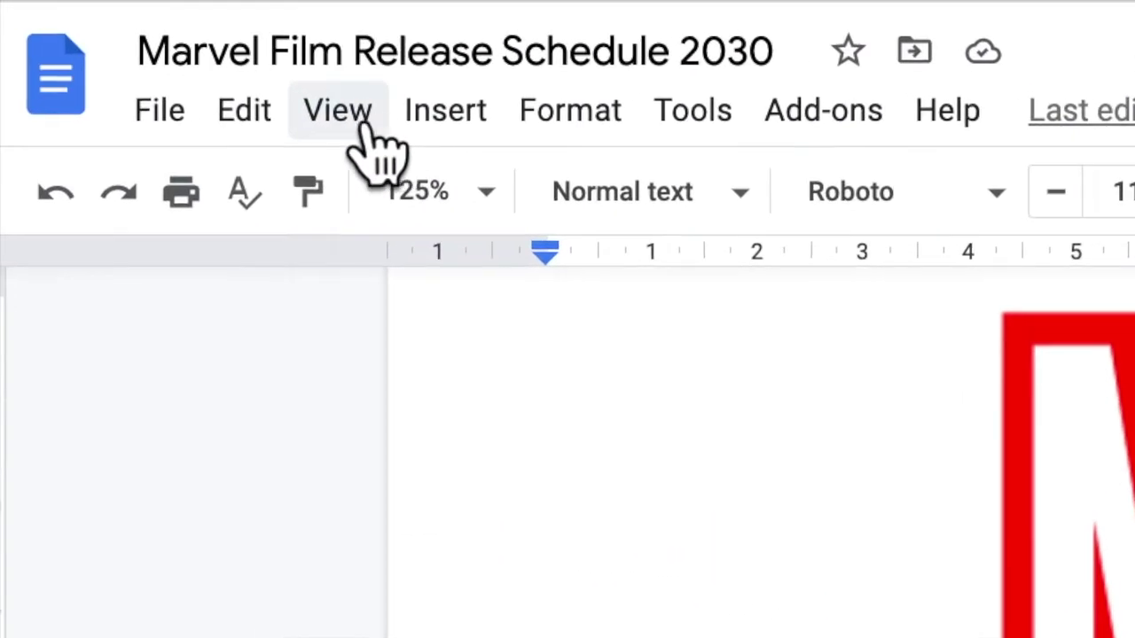
Step: Add two centre tab stops to the Film line, at 8 and about 14 on the ruler
{"action": "left_click", "coordinate": [354, 124]}
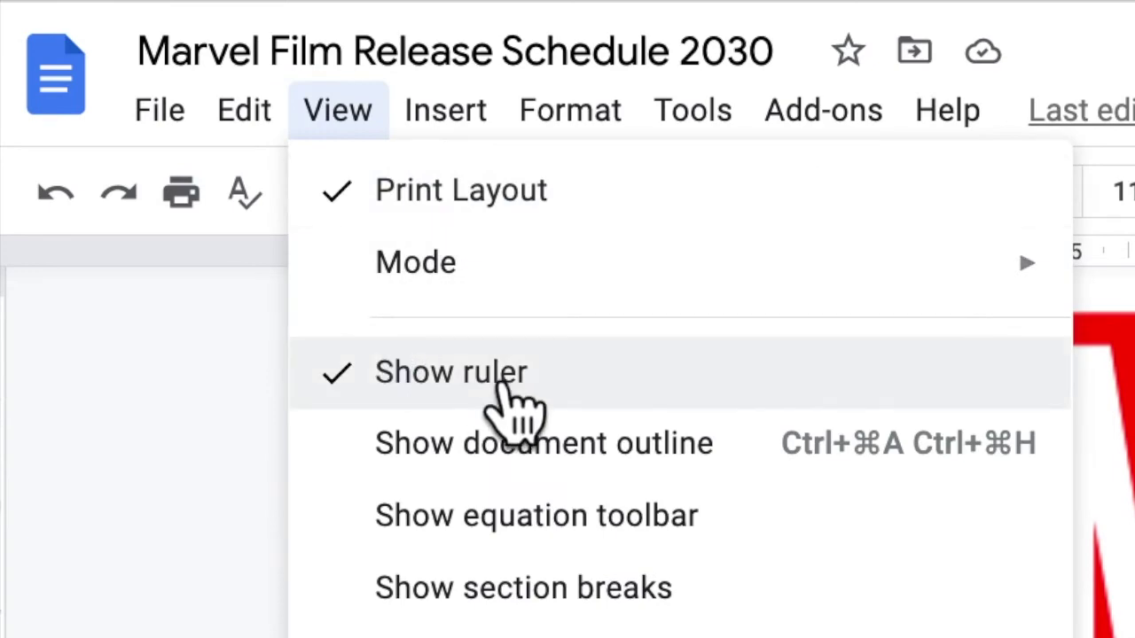
{"action": "left_click", "coordinate": [355, 135]}
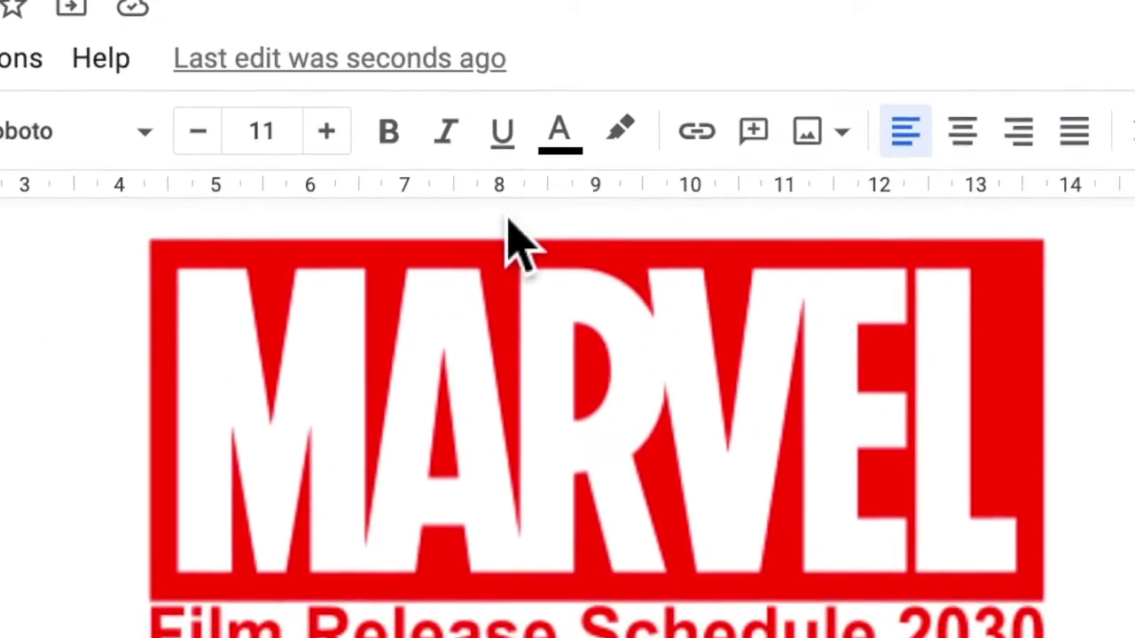
{"action": "right_click", "coordinate": [501, 191]}
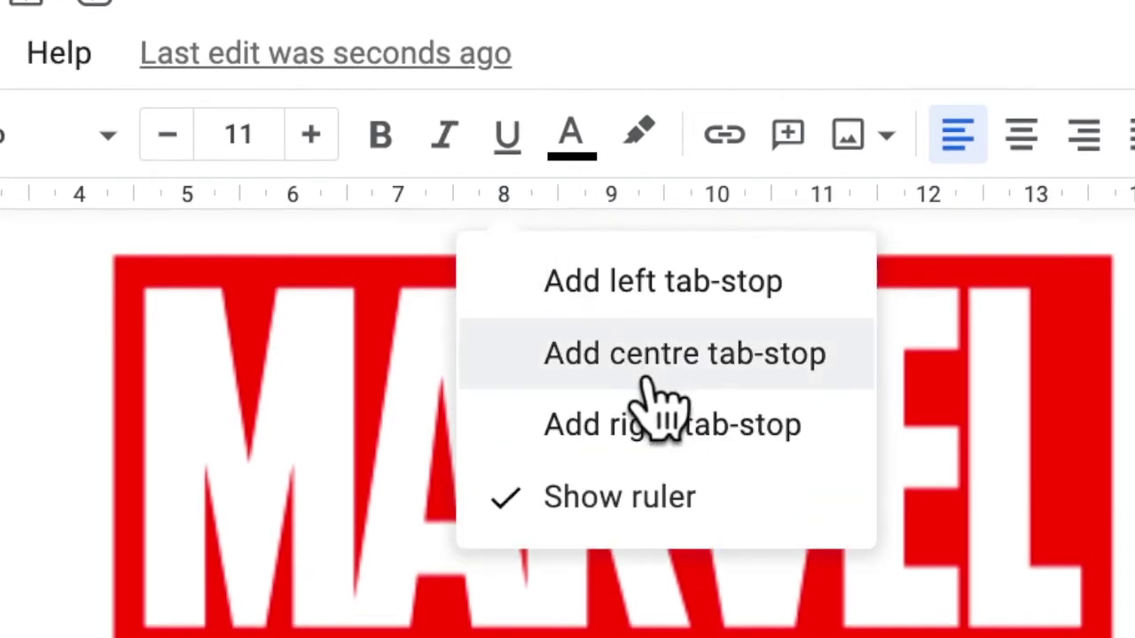
{"action": "left_click", "coordinate": [722, 381]}
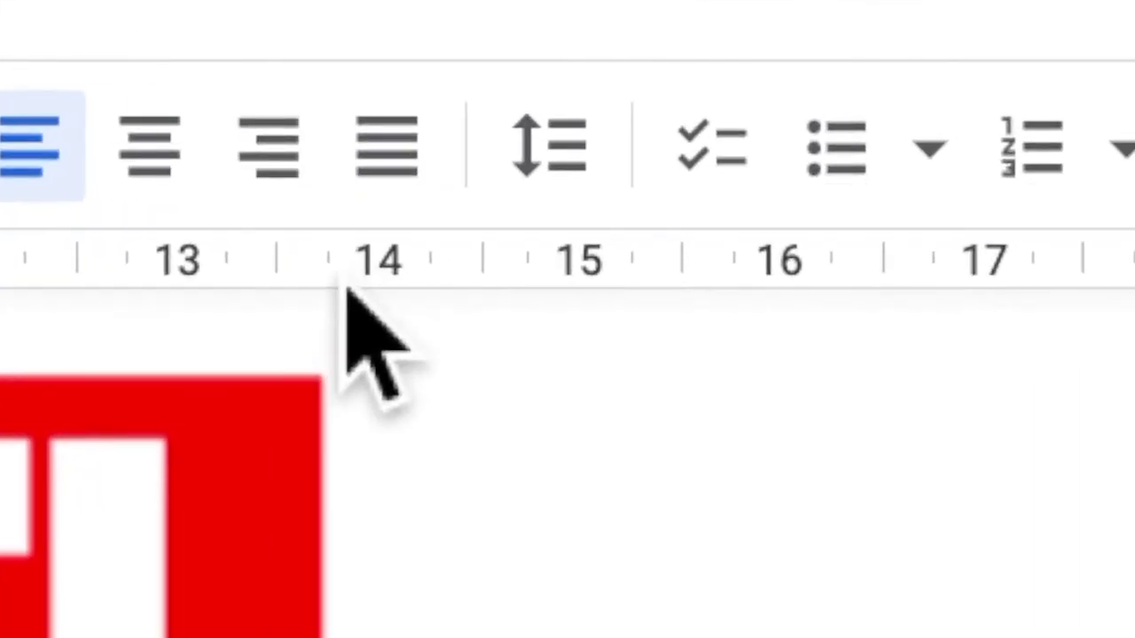
{"action": "left_click", "coordinate": [298, 282]}
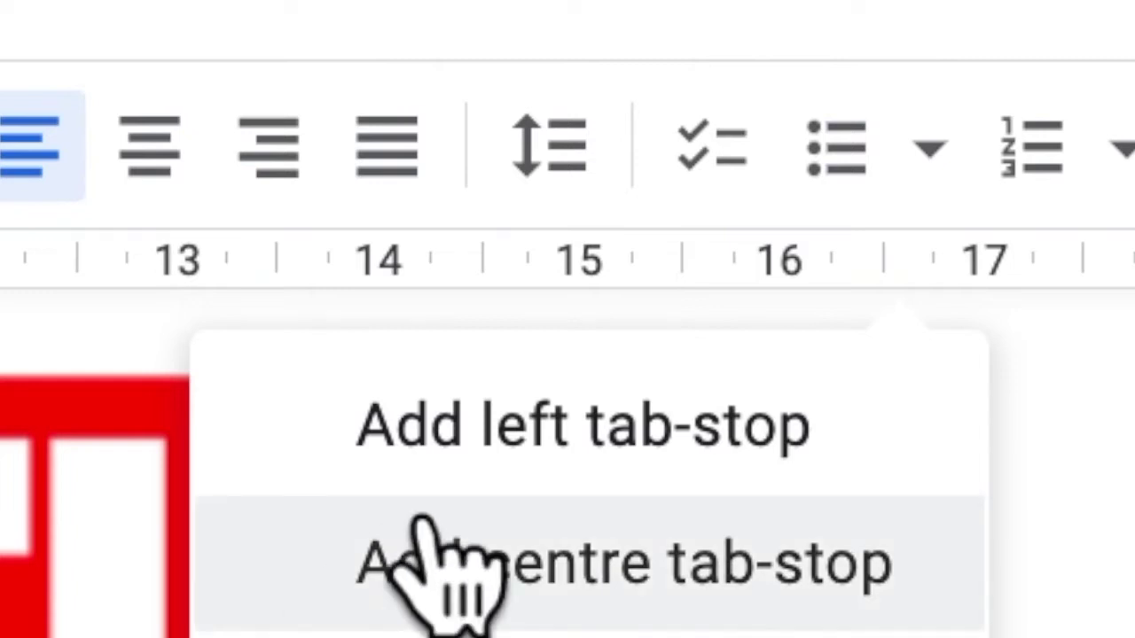
{"action": "left_click", "coordinate": [643, 603]}
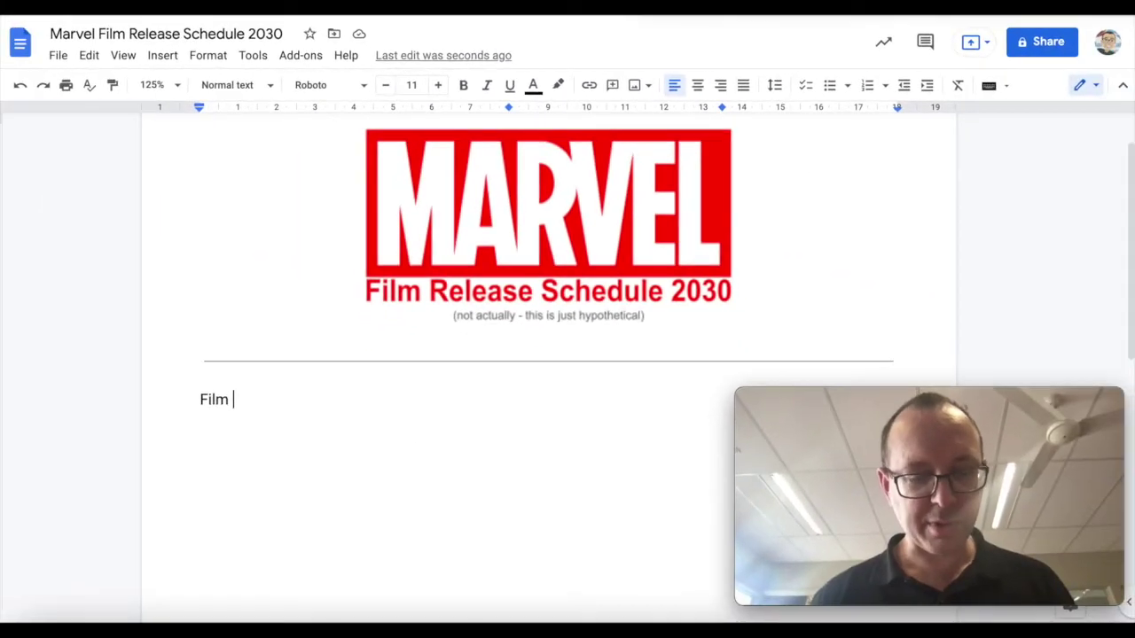
Step: Type the Director and Release Date headings after Film, each on its own tab stop
{"action": "key", "text": "Tab"}
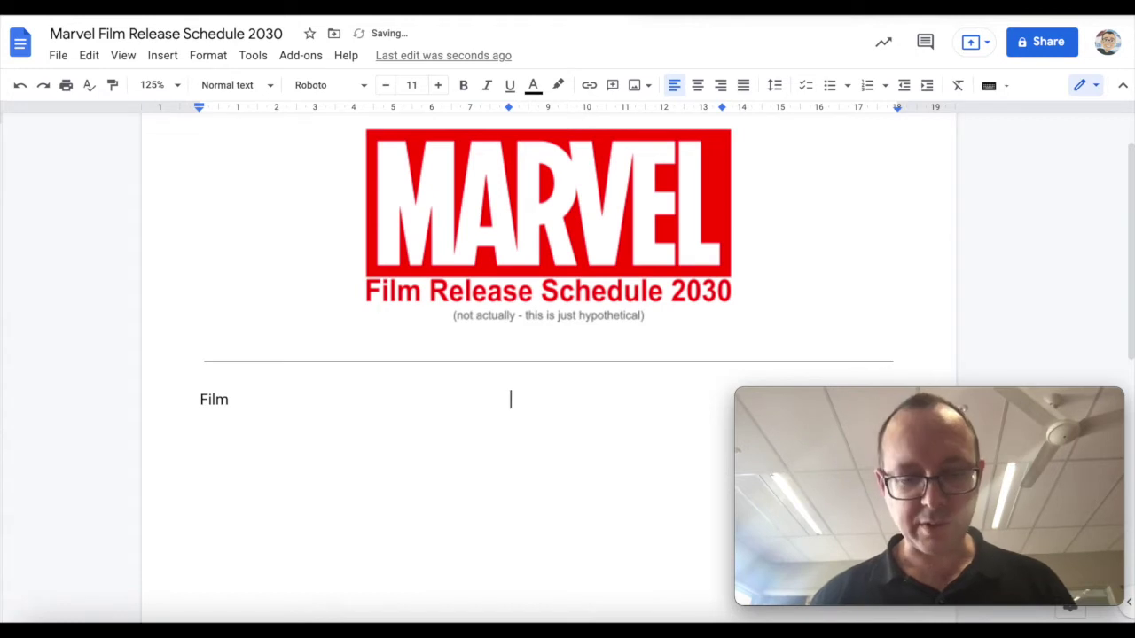
{"action": "type", "text": "Directo"}
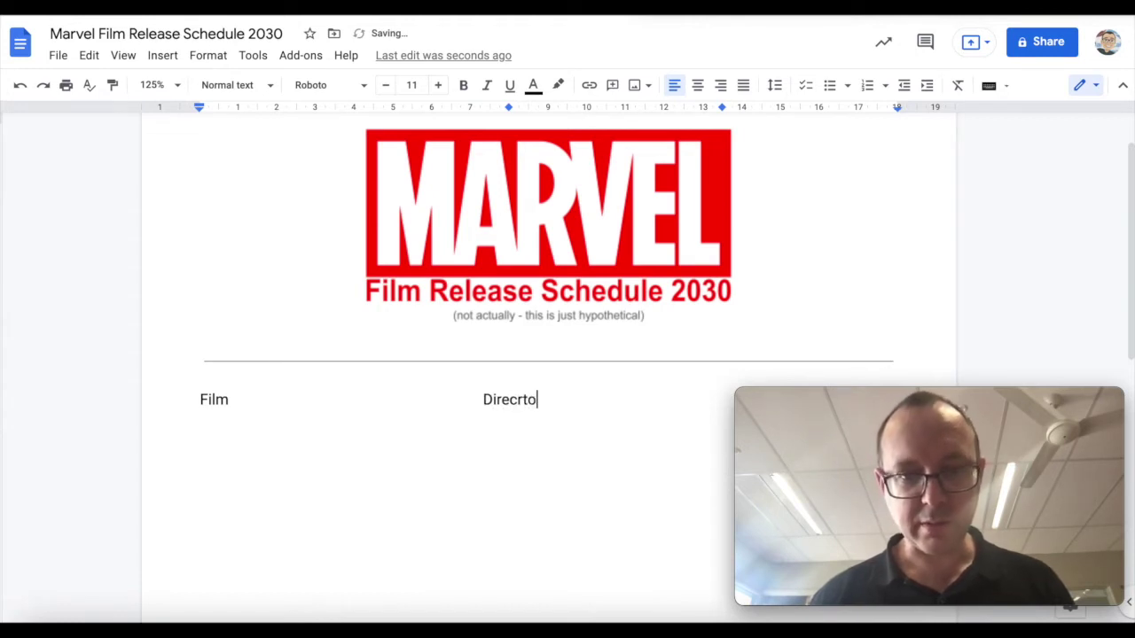
{"action": "key", "text": "BackSpace"}
{"action": "key", "text": "BackSpace"}
{"action": "type", "text": "tor"}
{"action": "key", "text": "Tab"}
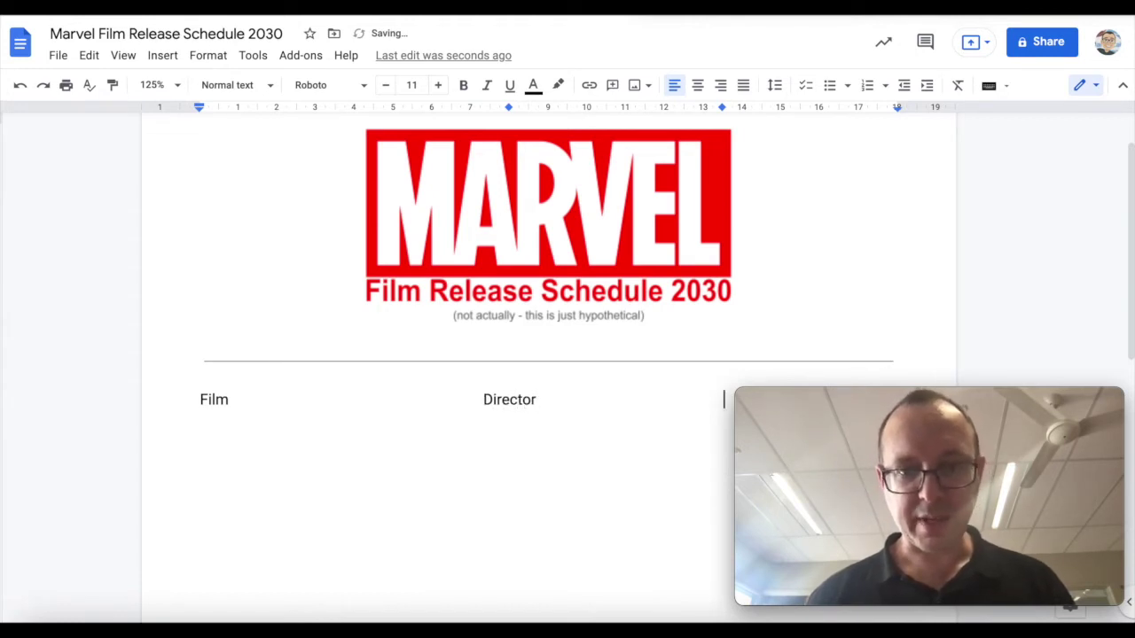
{"action": "type", "text": "Release "}
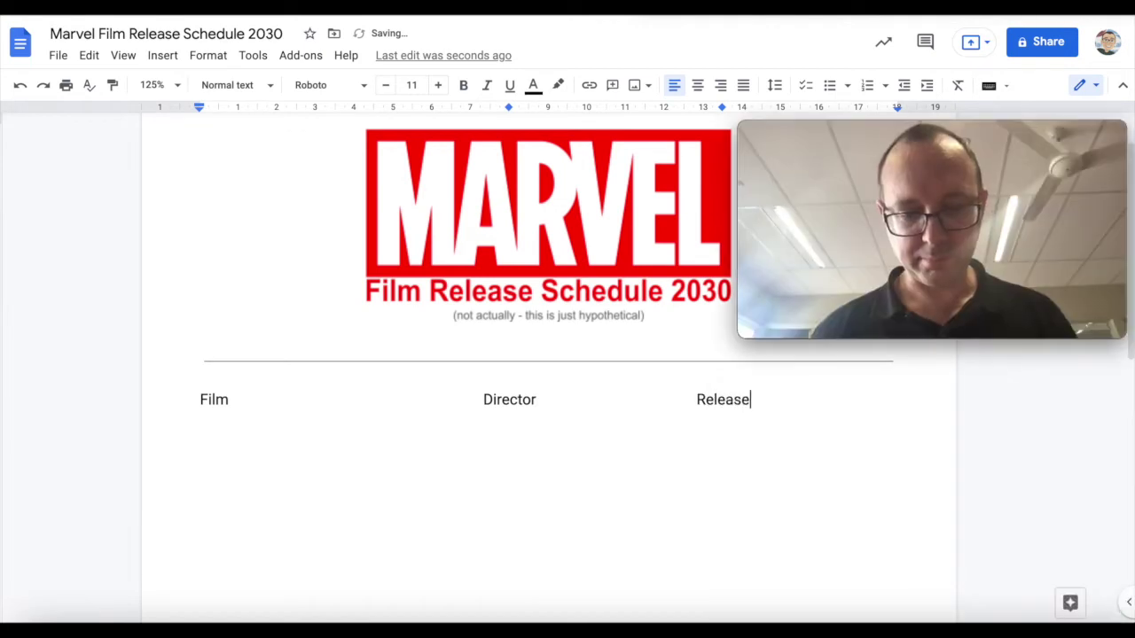
{"action": "type", "text": "Date"}
Step: Move the header tab stops to roughly 7 and 14.25 on the ruler
{"action": "left_click_drag", "start_coordinate": [509, 107], "coordinate": [469, 115]}
{"action": "left_click_drag", "start_coordinate": [721, 107], "coordinate": [763, 108]}
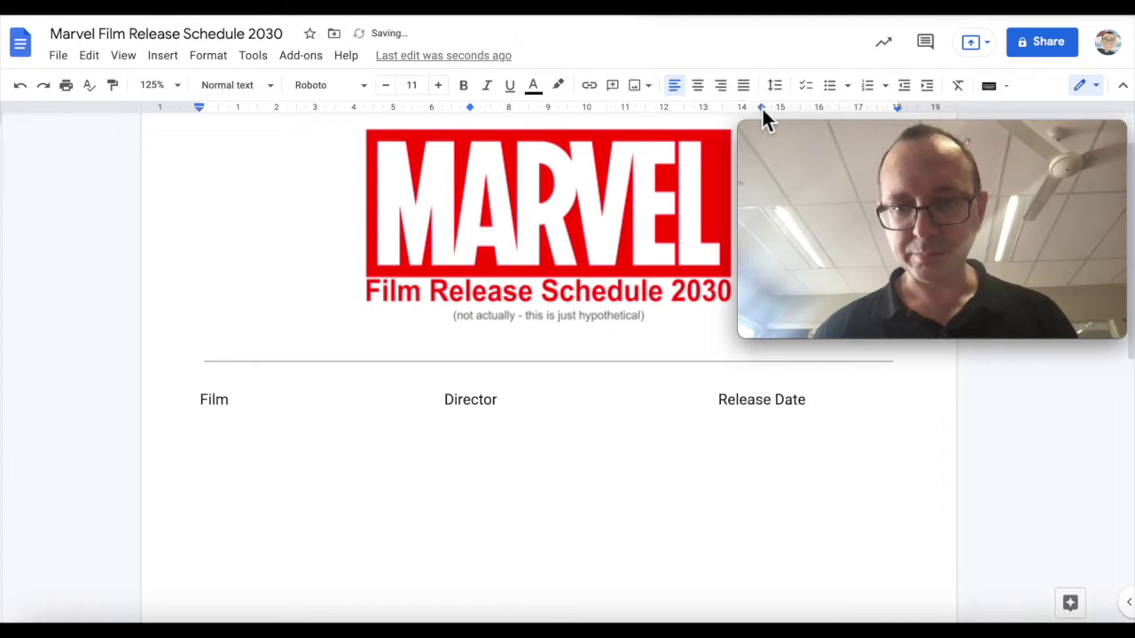
{"action": "mouse_move", "coordinate": [470, 107]}
{"action": "left_mouse_down"}
{"action": "mouse_move", "coordinate": [489, 108]}
{"action": "mouse_move", "coordinate": [470, 106]}
{"action": "left_mouse_up"}
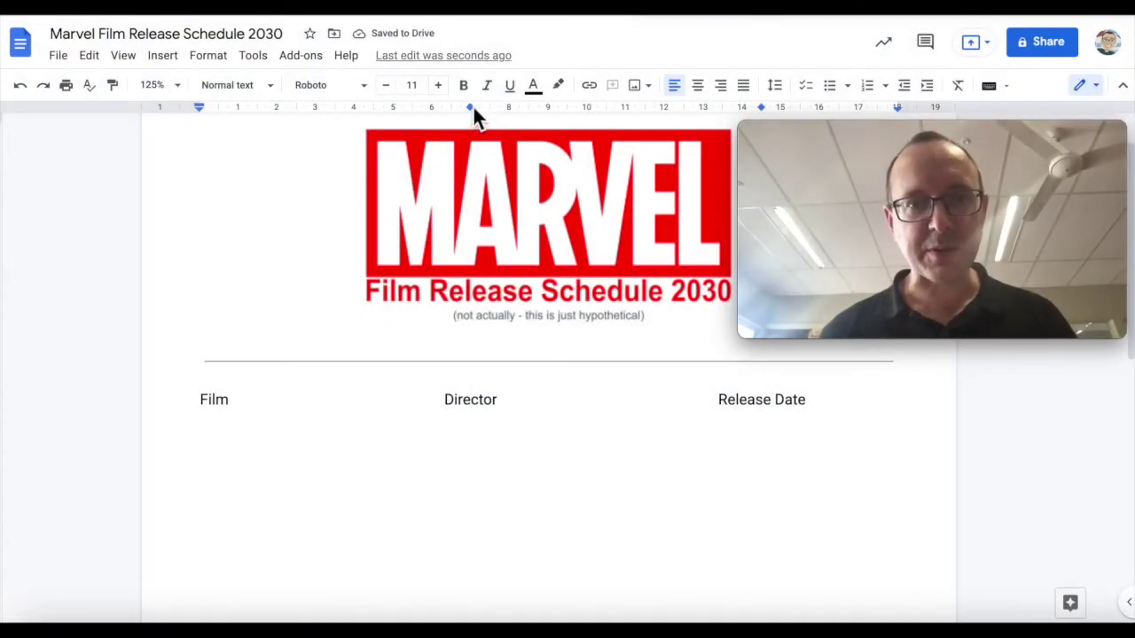
Step: Settle the Director stop at 7.00 and clear the inherited tab stops from the new line
{"action": "left_click_drag", "start_coordinate": [473, 107], "coordinate": [474, 123]}
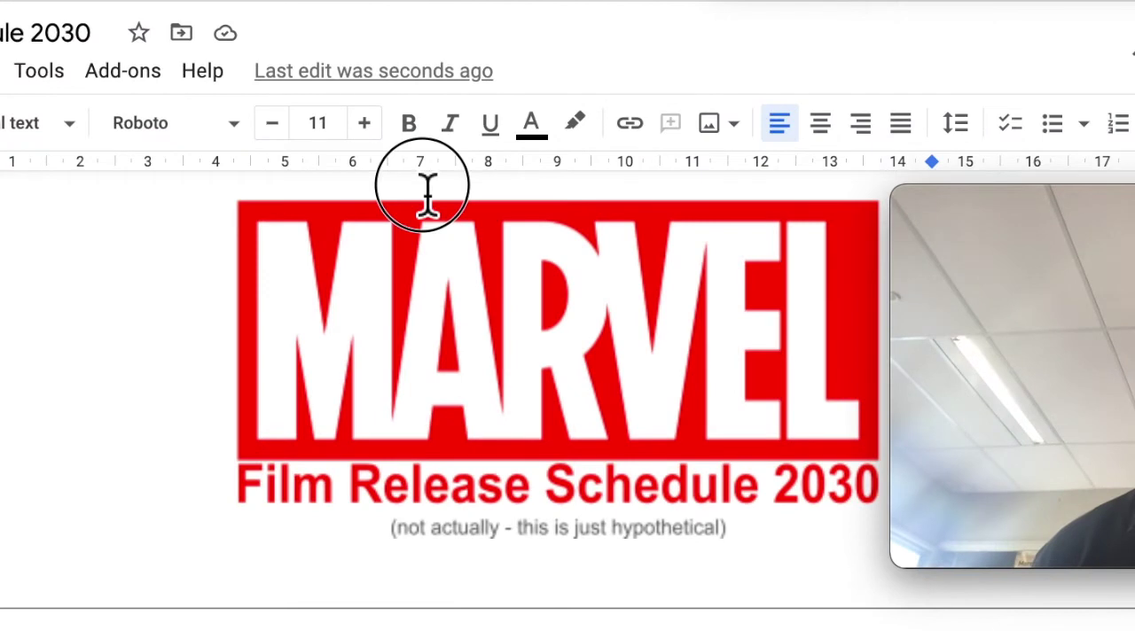
{"action": "left_click_drag", "start_coordinate": [428, 193], "coordinate": [426, 193]}
{"action": "left_click_drag", "start_coordinate": [931, 161], "coordinate": [626, 496]}
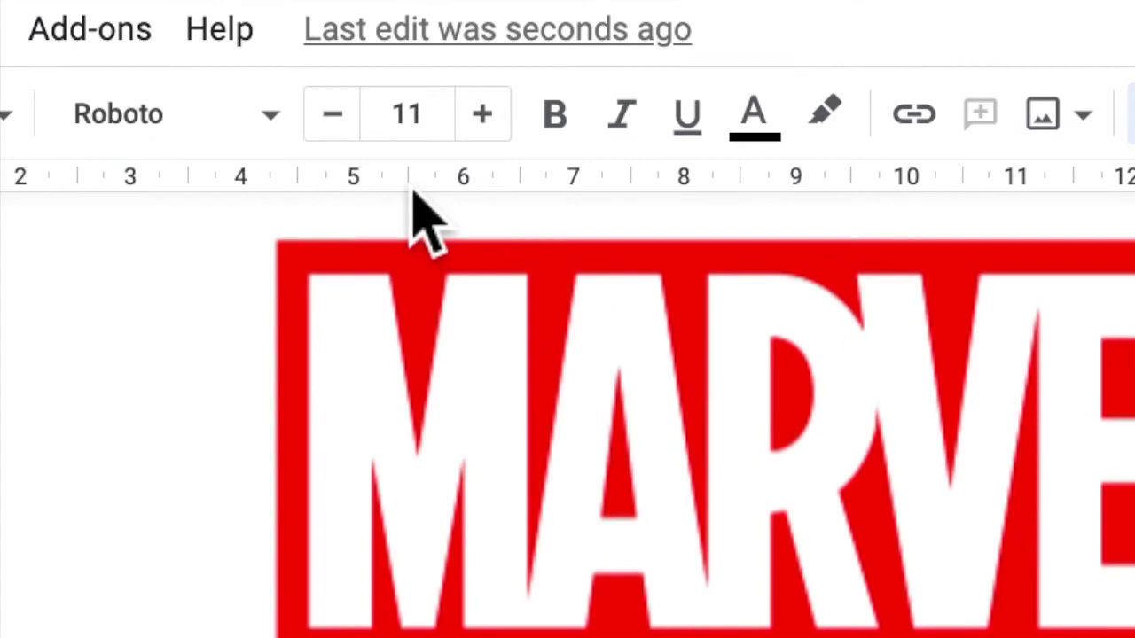
Step: Give the new line a left tab stop near 5.5 and a right tab stop near 16.5
{"action": "left_click", "coordinate": [411, 186]}
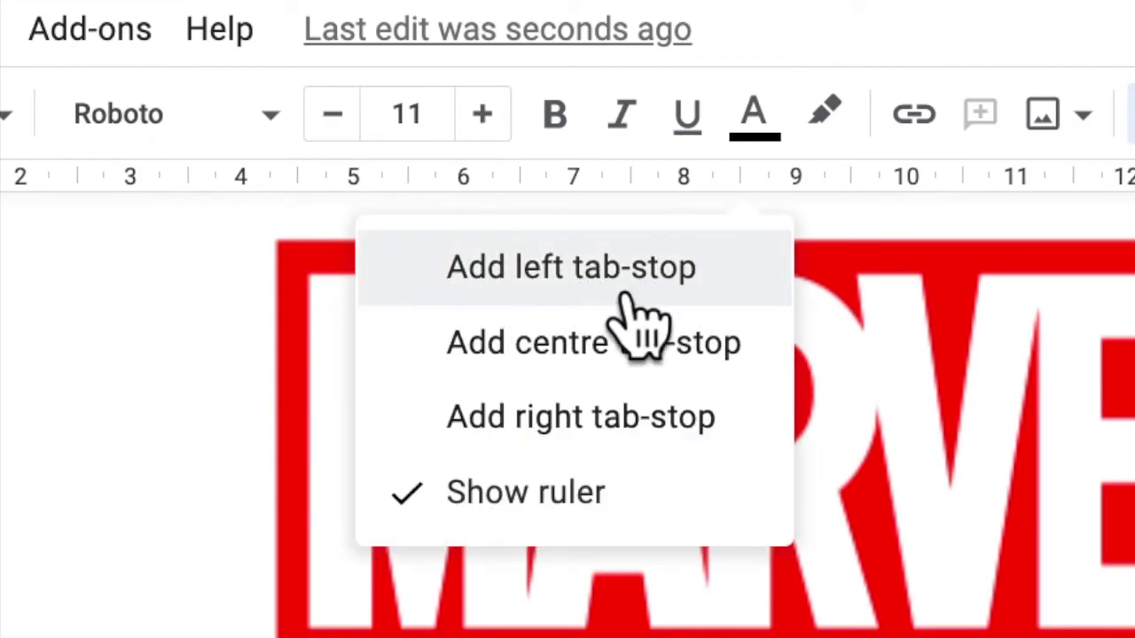
{"action": "left_click", "coordinate": [543, 298]}
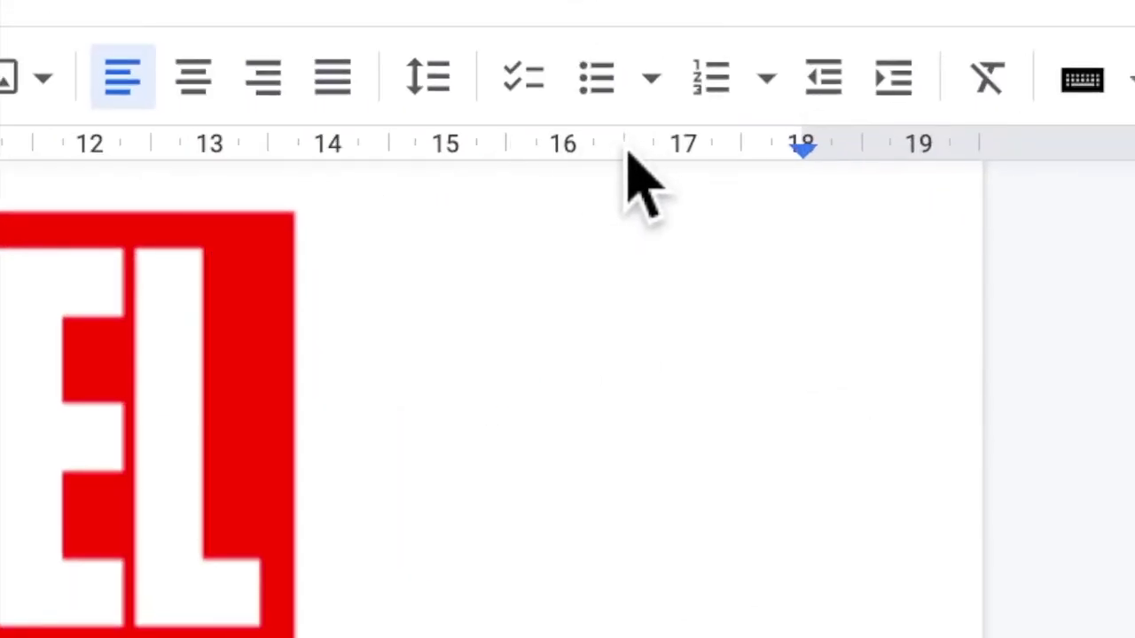
{"action": "left_click", "coordinate": [628, 149]}
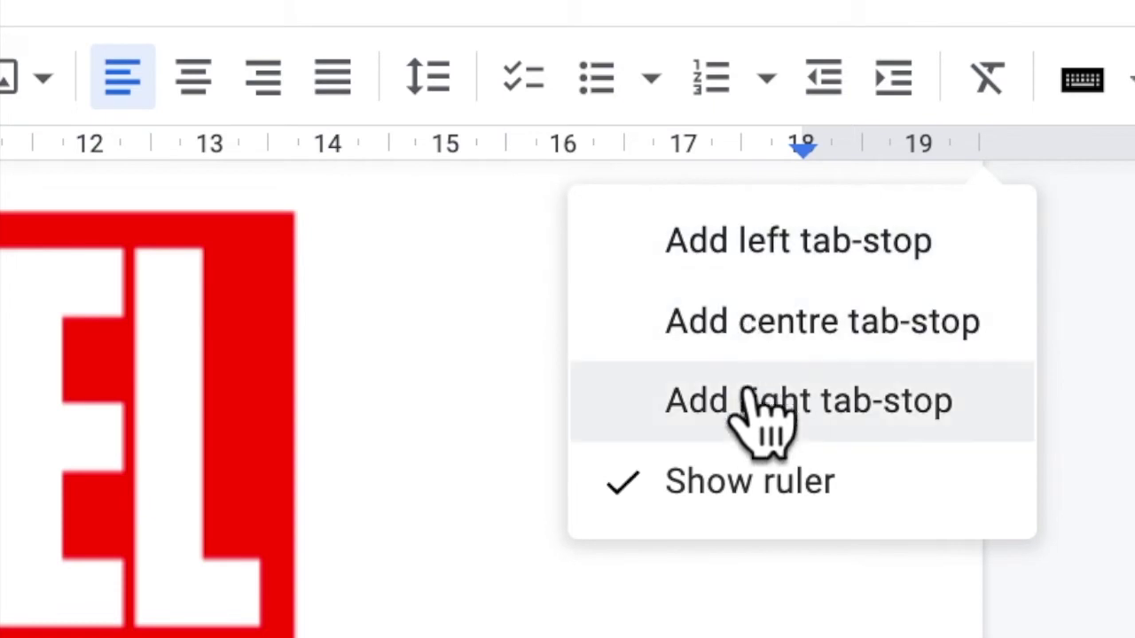
{"action": "left_click", "coordinate": [784, 412]}
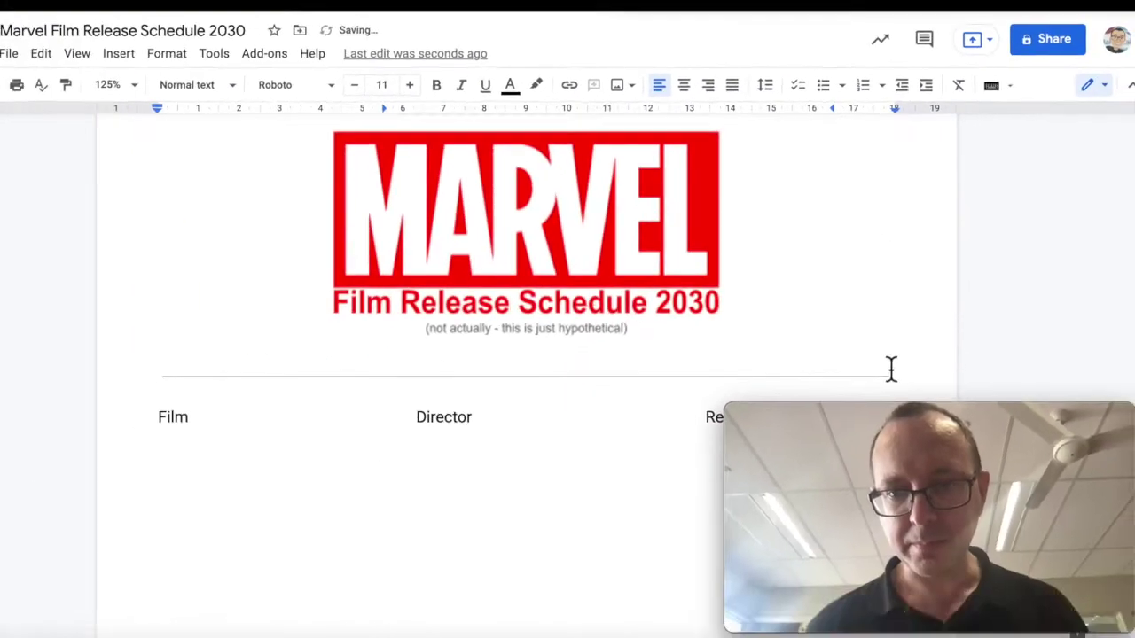
{"action": "left_click", "coordinate": [222, 428]}
{"action": "left_click", "coordinate": [222, 403]}
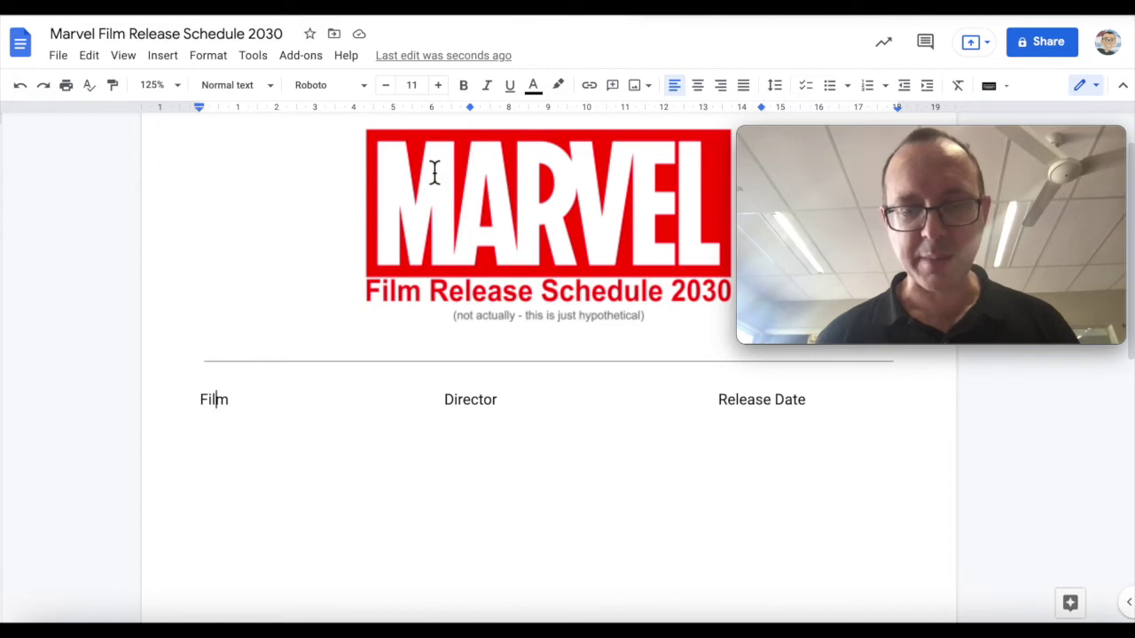
Step: Enter the Guardians of the Galaxy 5 row with its director and 23 June 2030, and move the Director heading to 8.5
{"action": "left_click", "coordinate": [216, 432]}
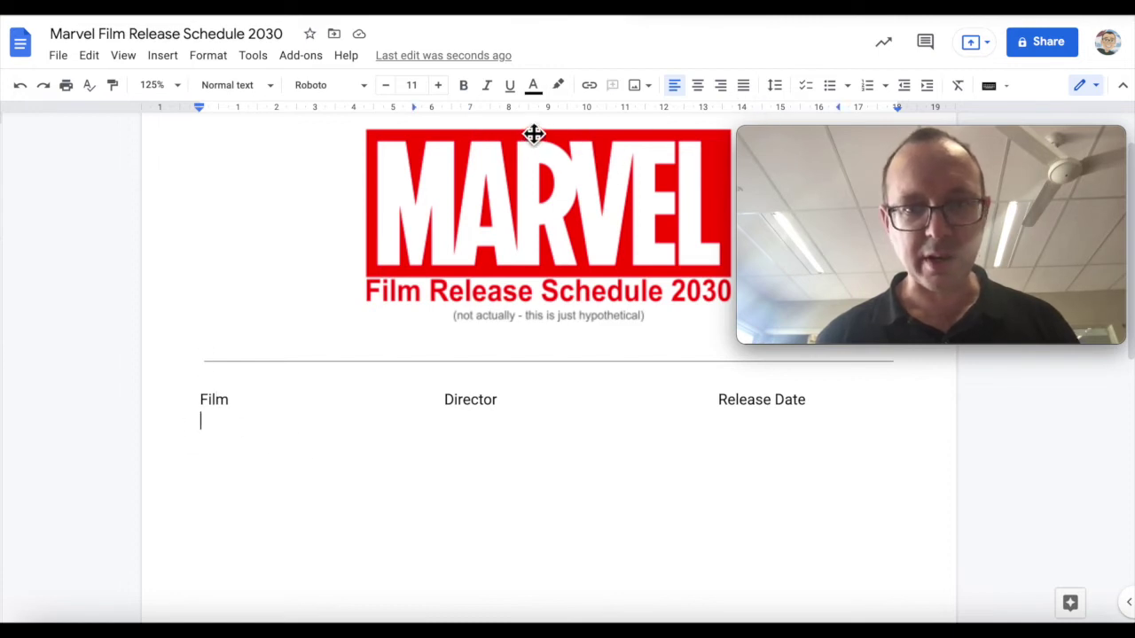
{"action": "key", "text": "Return"}
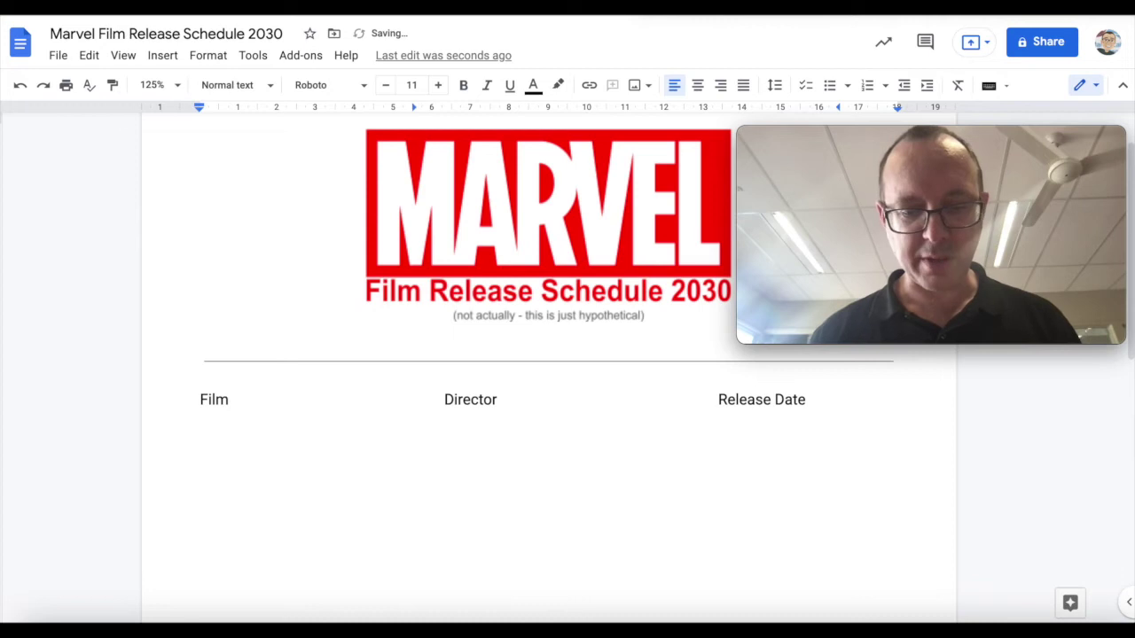
{"action": "type", "text": "Guard"}
{"action": "key", "text": "Tab"}
{"action": "type", "text": "Galaxy 5\t"}
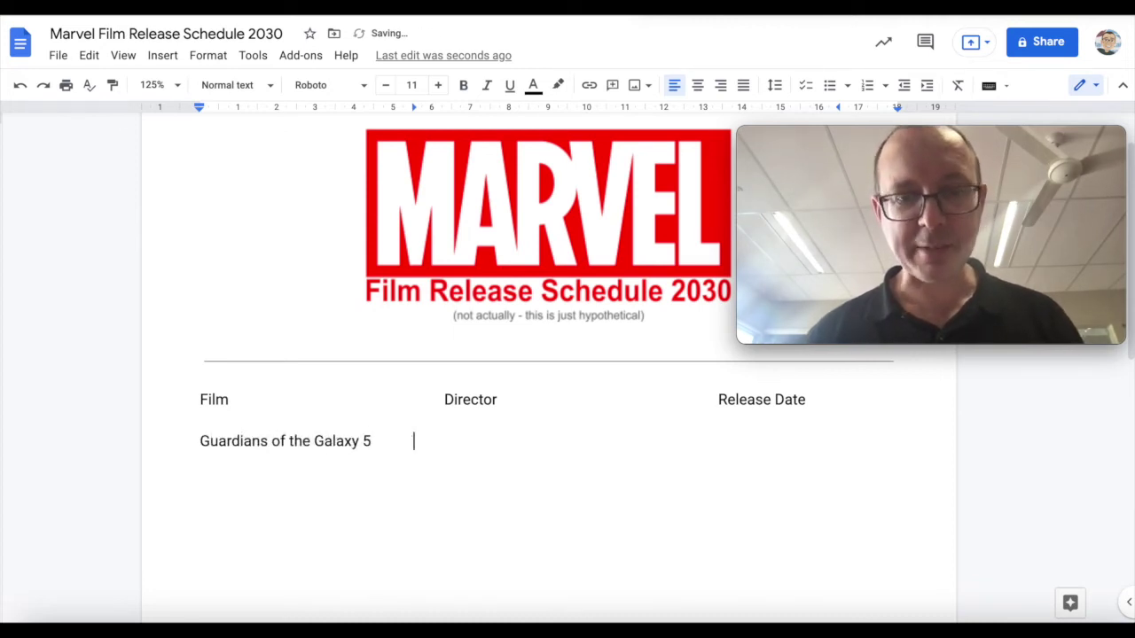
{"action": "type", "text": "Bradley Cooper"}
{"action": "key", "text": "Tab"}
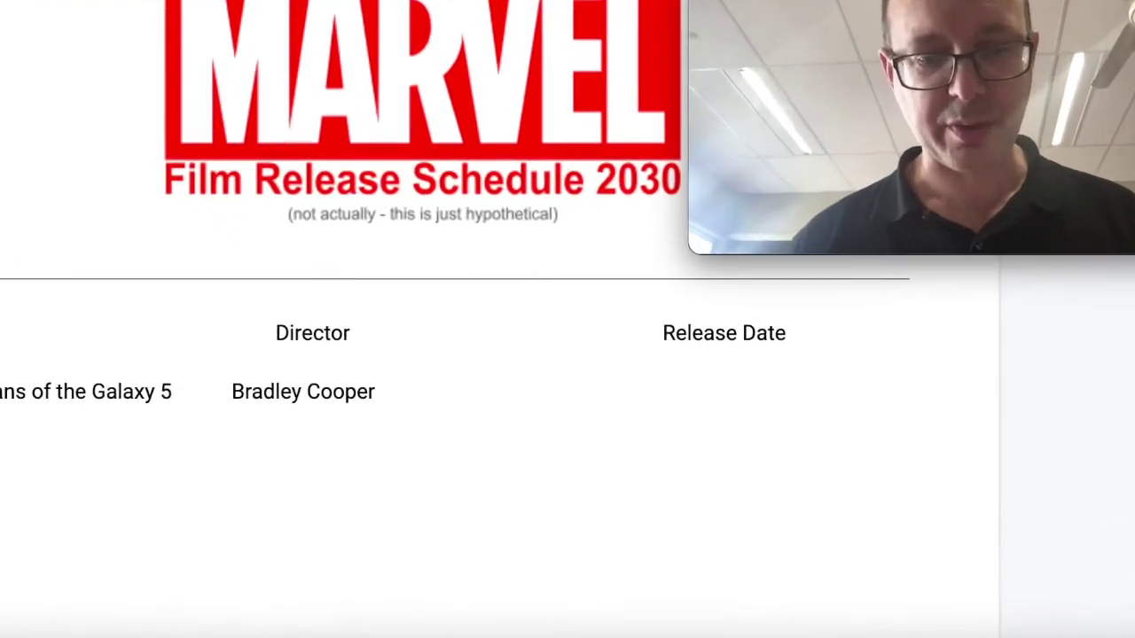
{"action": "type", "text": "23 June 2030"}
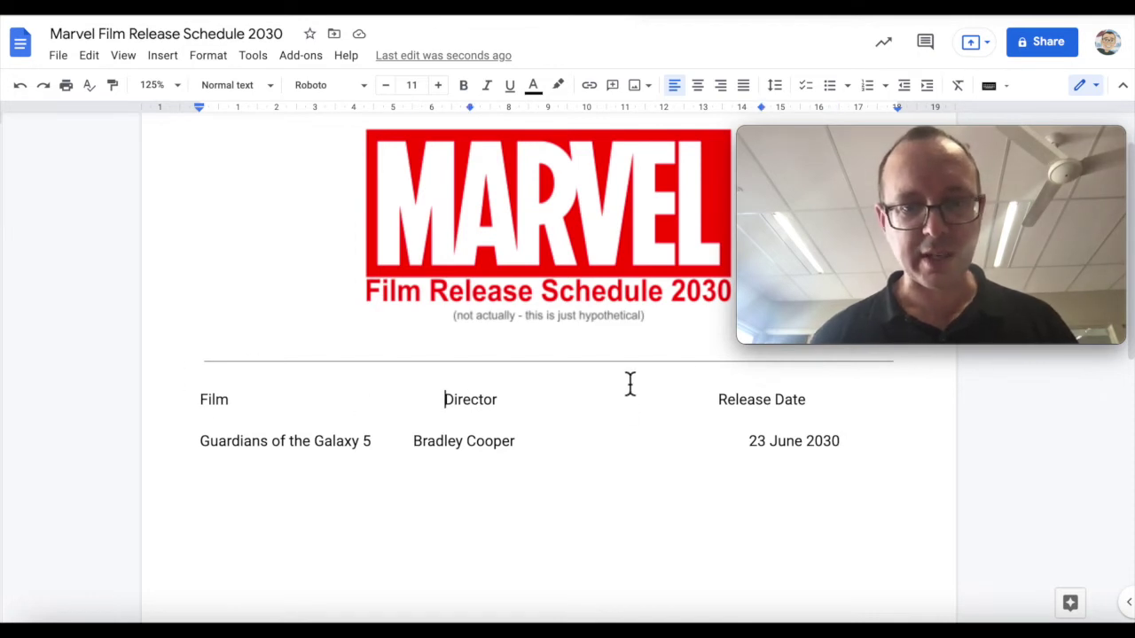
{"action": "left_click_drag", "start_coordinate": [470, 106], "coordinate": [529, 118]}
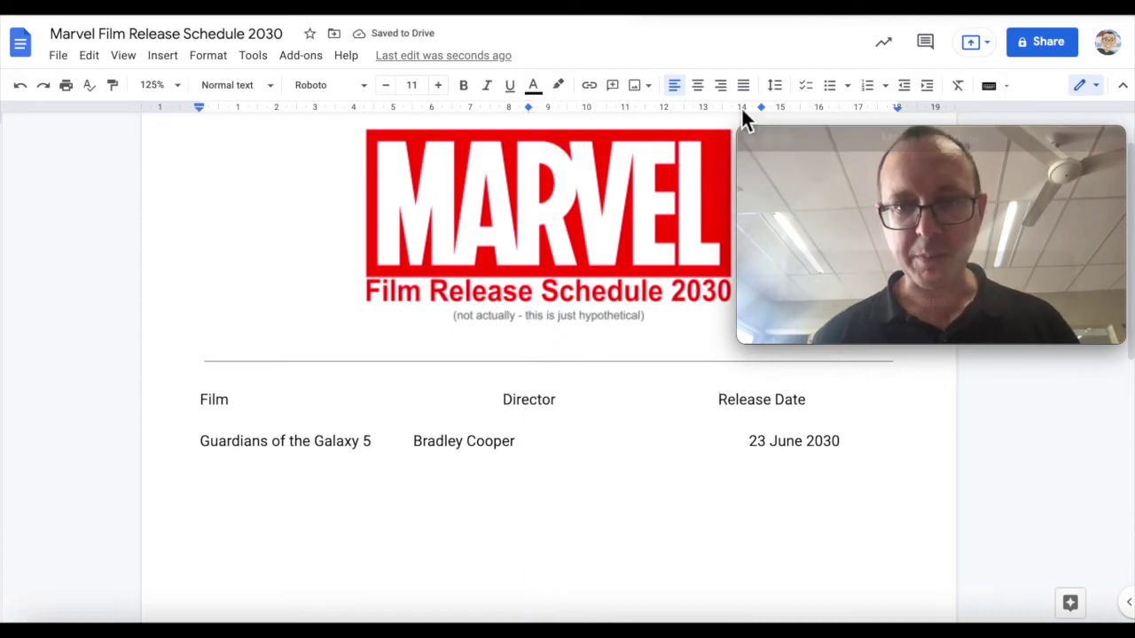
Step: Shift the Release Date heading slightly right and align the first film's director stop near 7
{"action": "left_click_drag", "start_coordinate": [763, 108], "coordinate": [773, 114]}
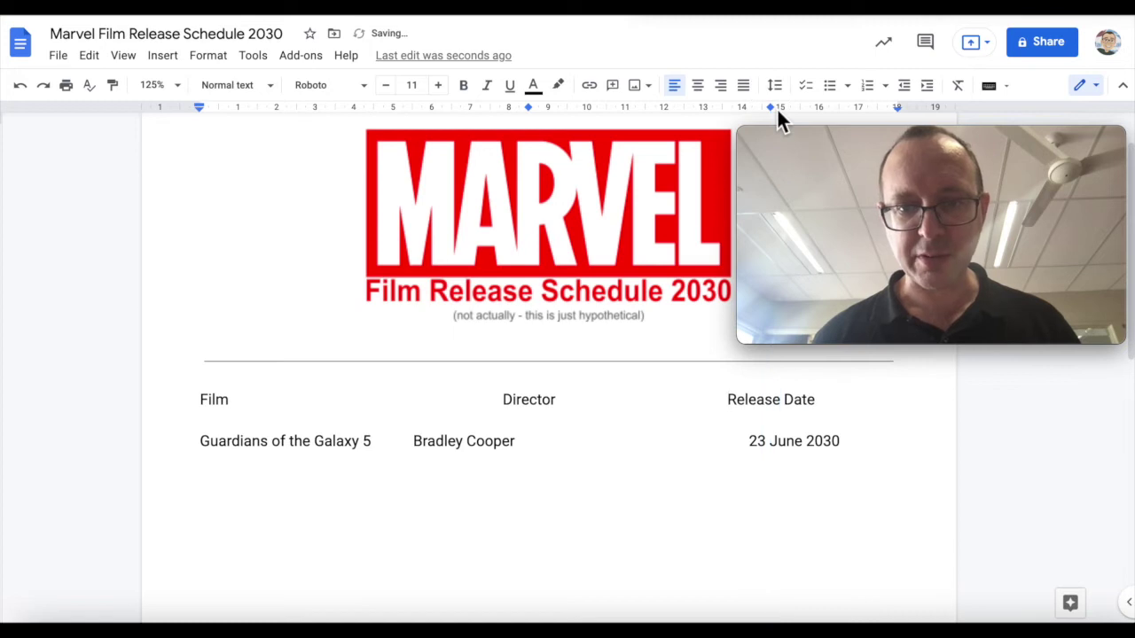
{"action": "left_click", "coordinate": [412, 444]}
{"action": "left_click", "coordinate": [413, 428]}
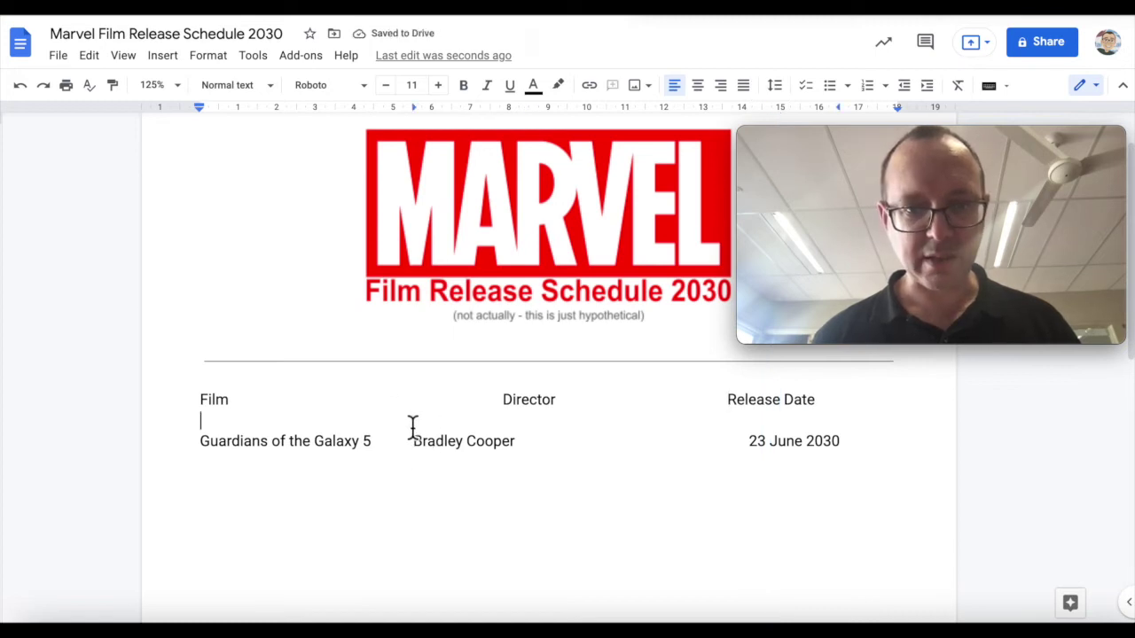
{"action": "left_click_drag", "start_coordinate": [414, 110], "coordinate": [458, 110]}
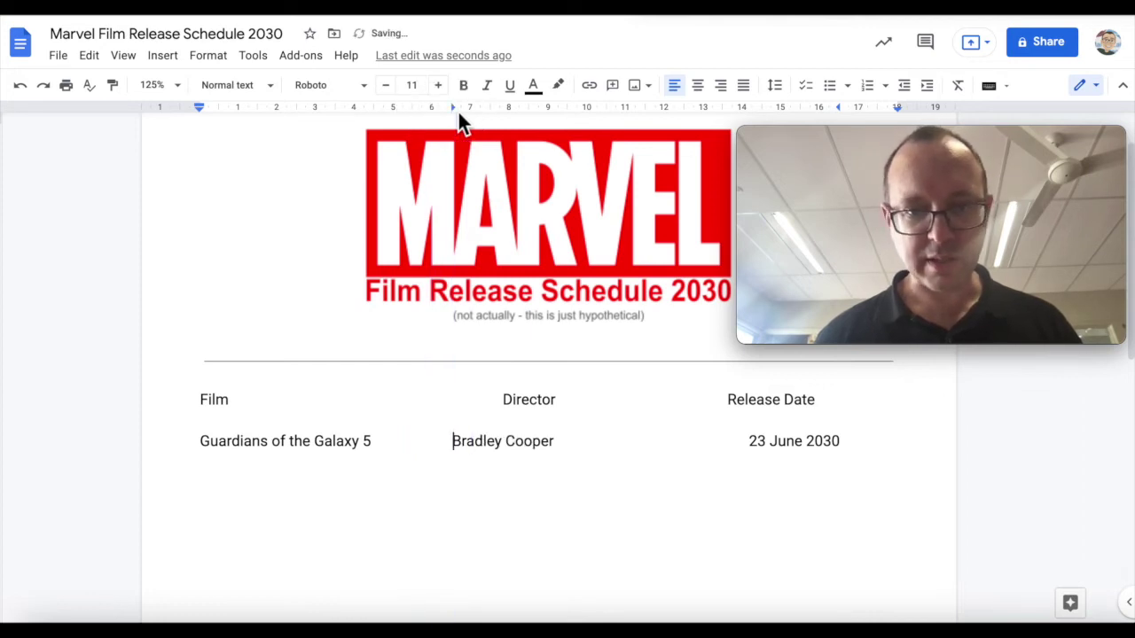
{"action": "left_click", "coordinate": [459, 110]}
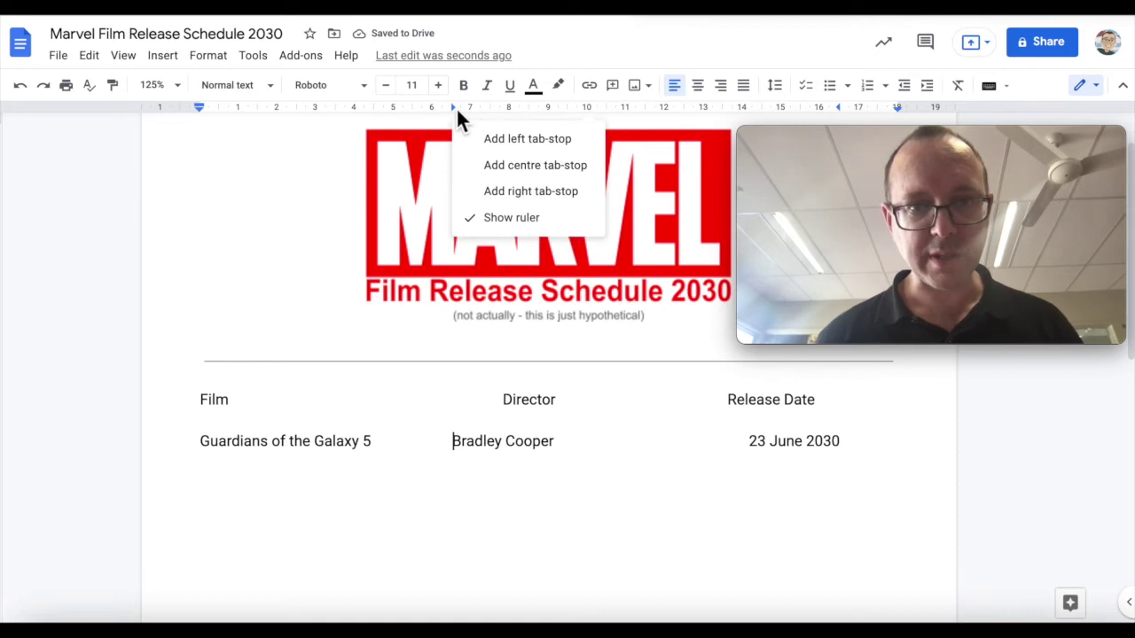
{"action": "left_click_drag", "start_coordinate": [460, 110], "coordinate": [471, 109]}
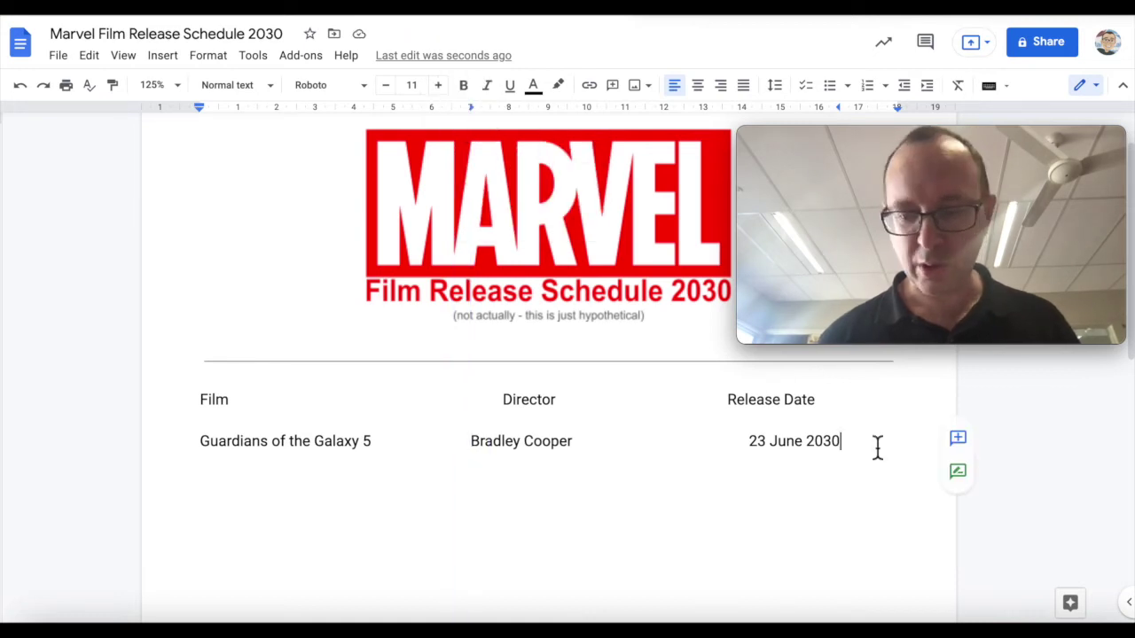
{"action": "left_click", "coordinate": [877, 447]}
{"action": "key", "text": "Return"}
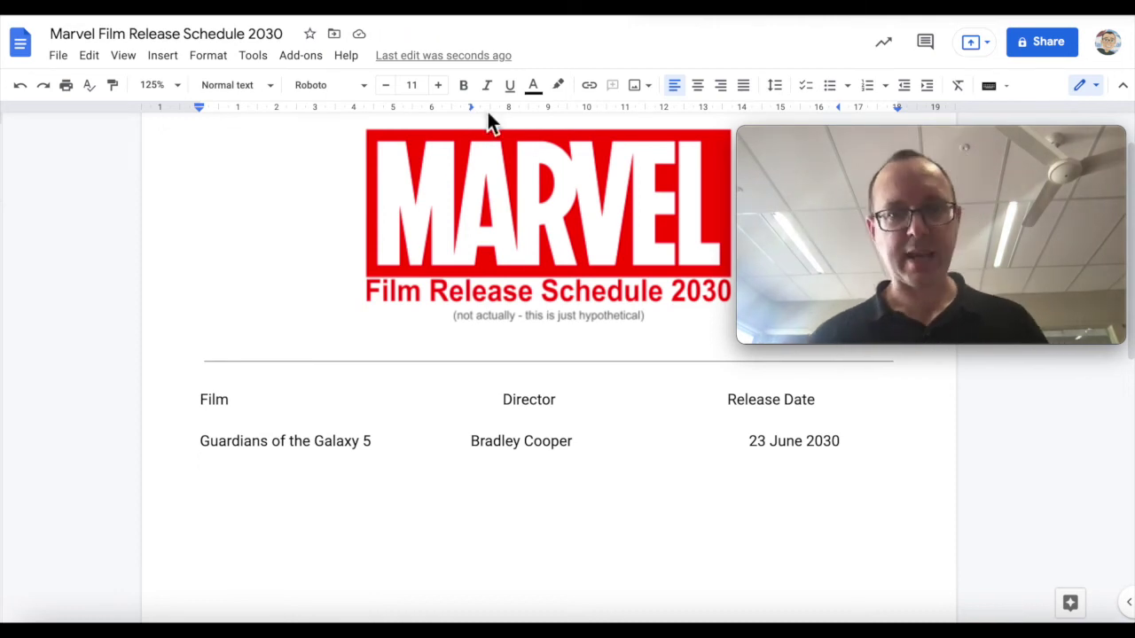
Step: Add the Iron Man Returns (July 2030) and Scarlet Witch 2 (August 2030) rows with their directors
{"action": "type", "text": "Iron Man Returns Robert"}
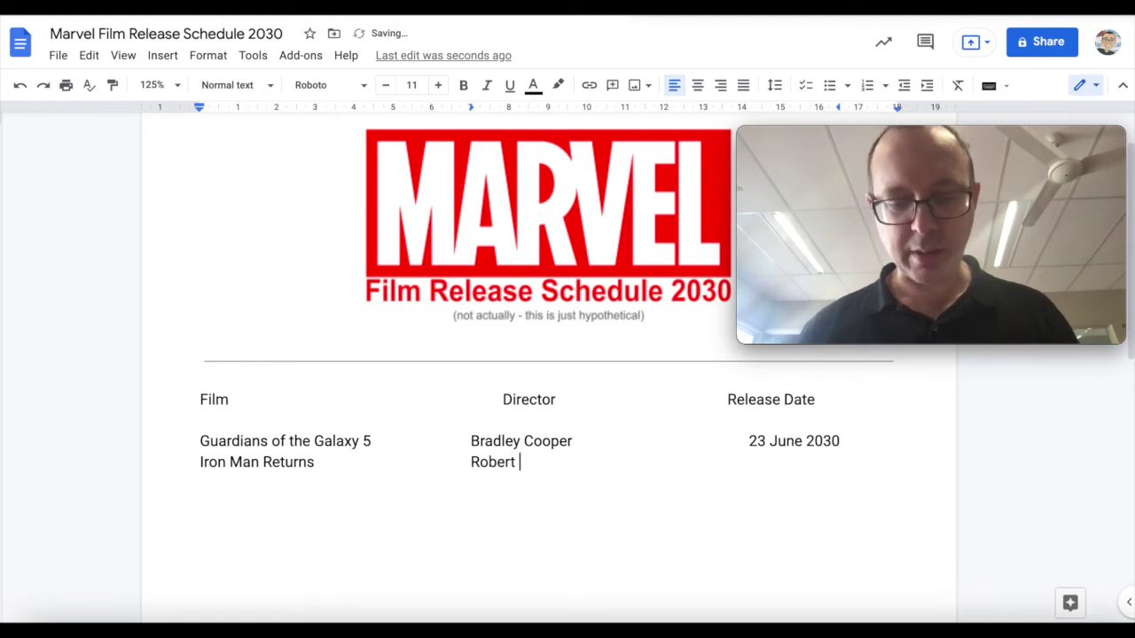
{"action": "type", "text": "Downey Jr 17 Jun"}
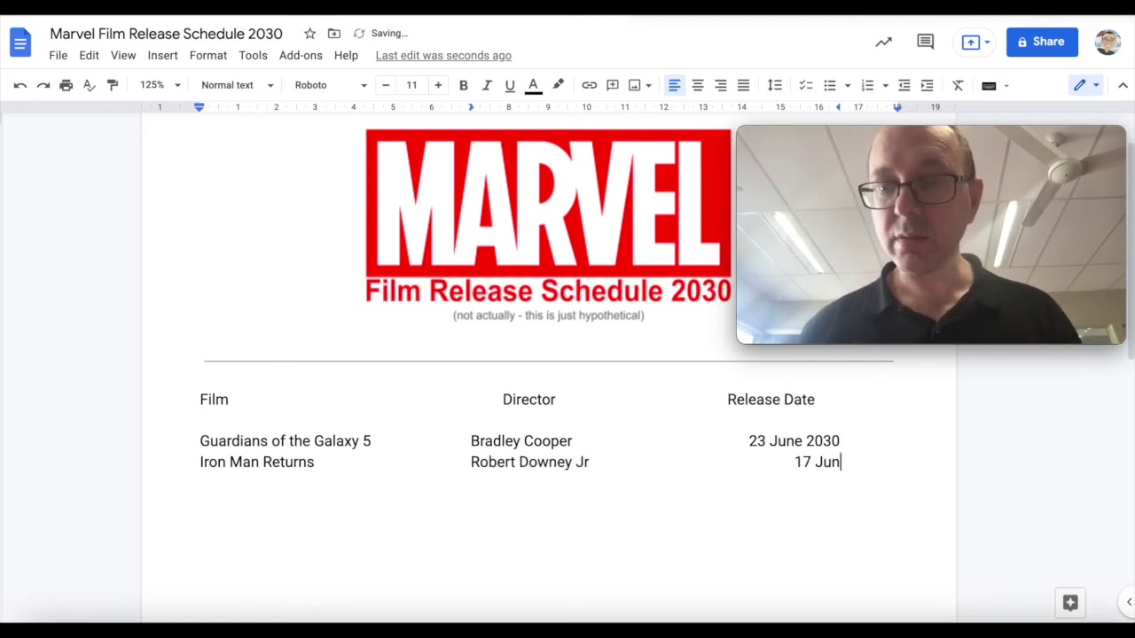
{"action": "key", "text": "BackSpace"}
{"action": "type", "text": "ly 2030"}
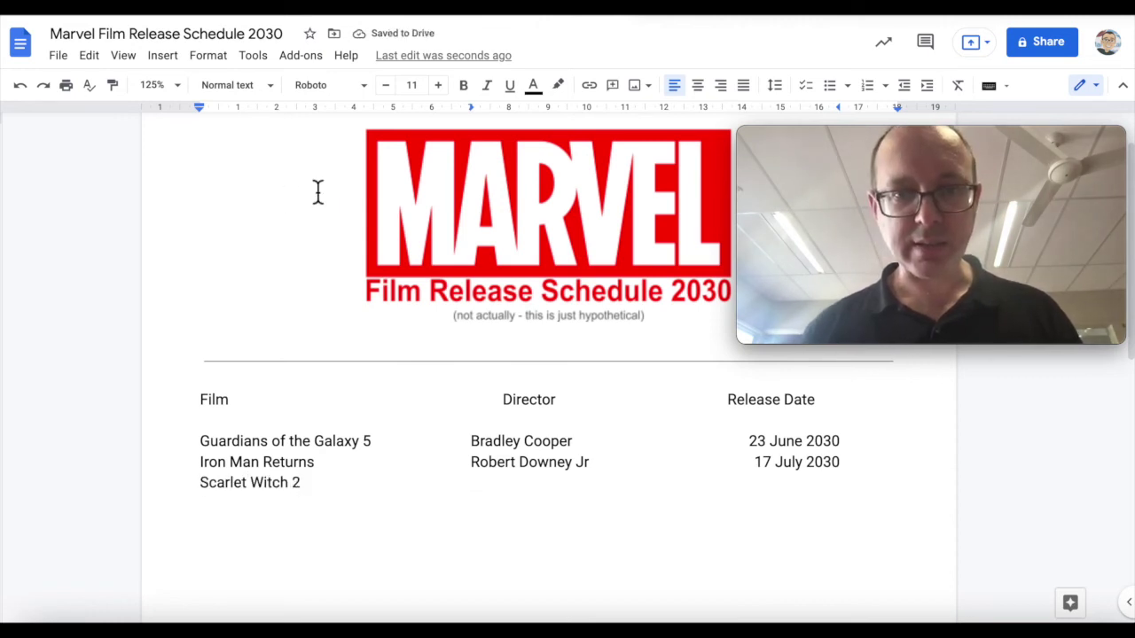
{"action": "left_click", "coordinate": [470, 511]}
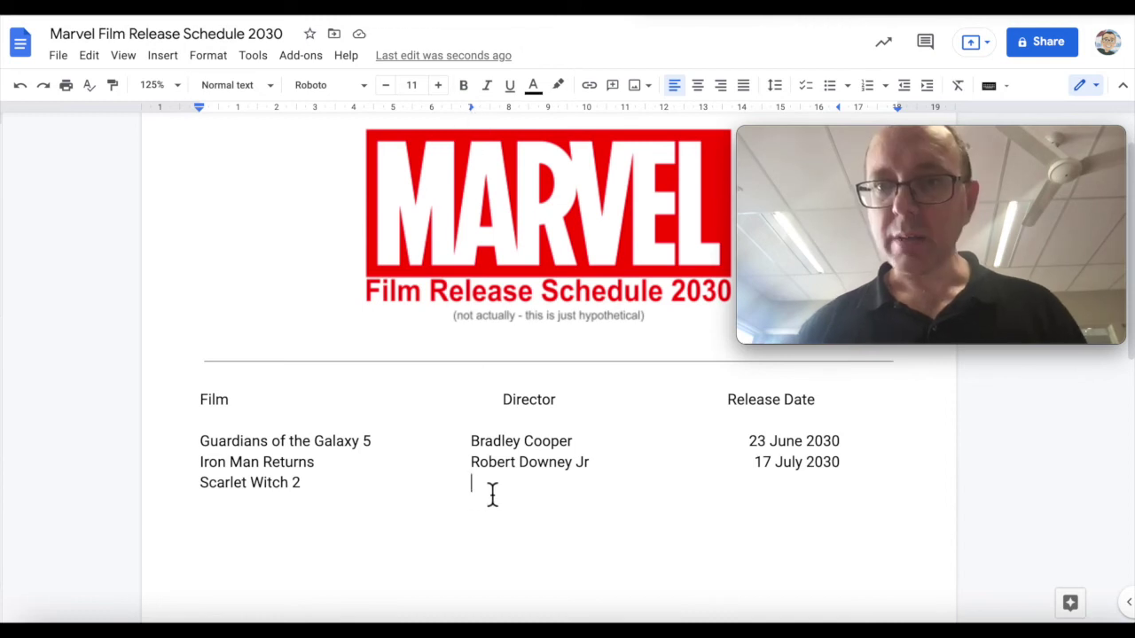
{"action": "type", "text": "Patt"}
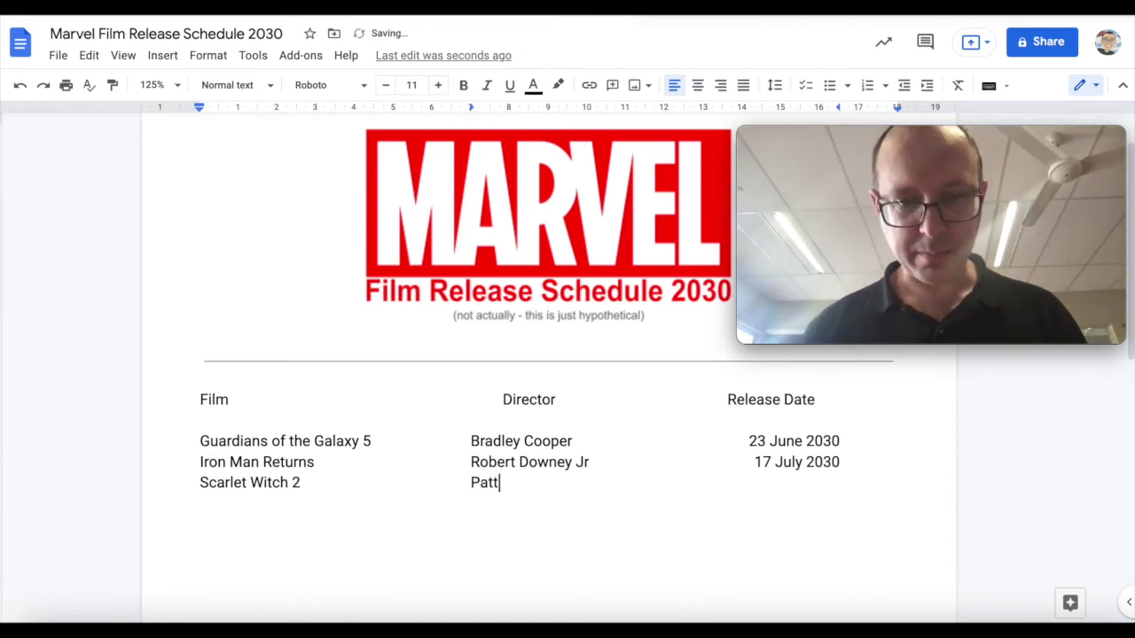
{"action": "type", "text": "y jenkin"}
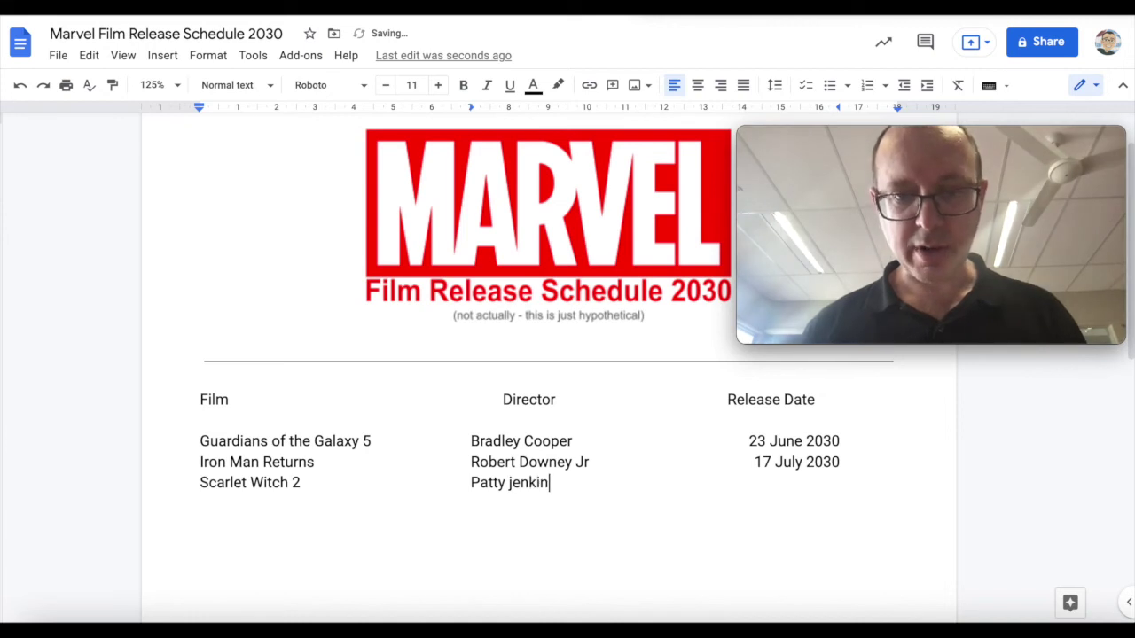
{"action": "key", "text": "BackSpace"}
{"action": "key", "text": "BackSpace"}
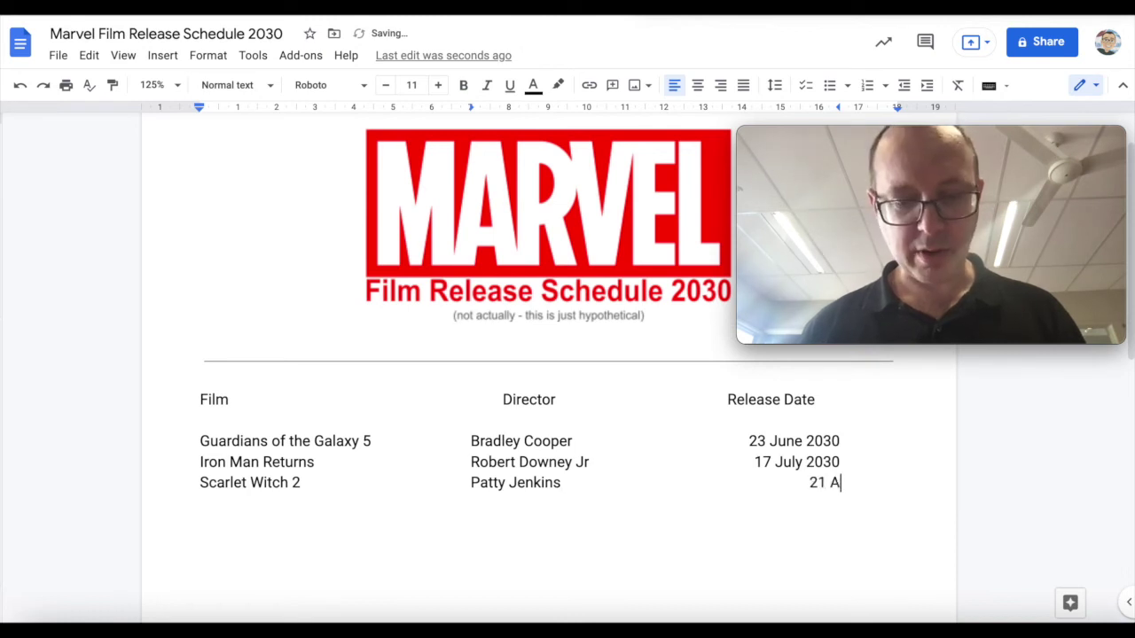
{"action": "key", "text": "BackSpace"}
{"action": "key", "text": "BackSpace"}
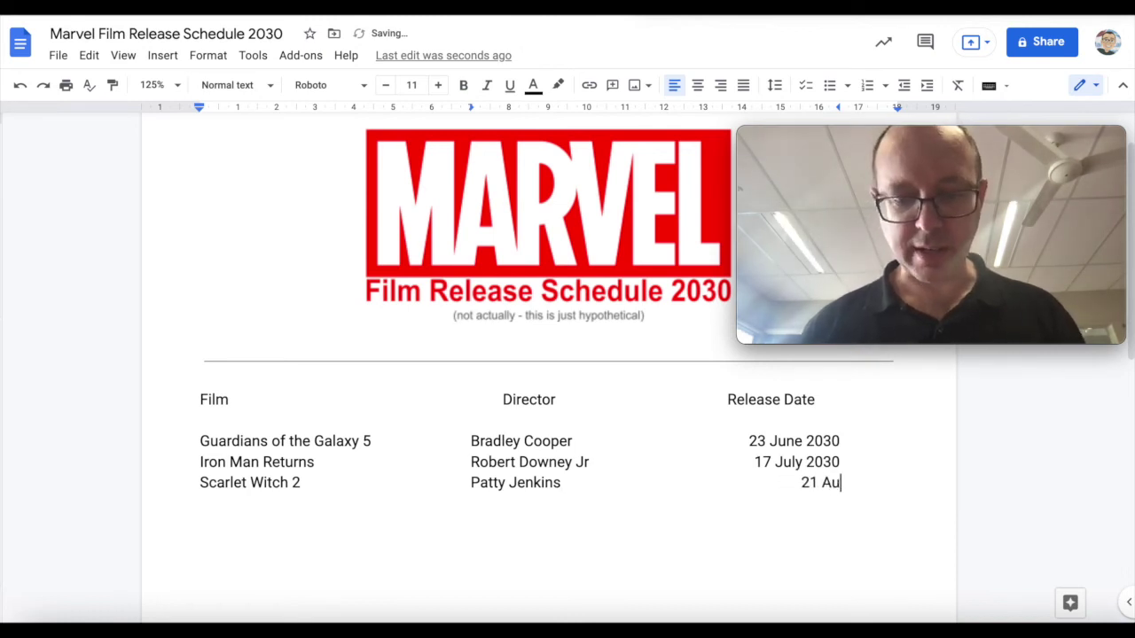
{"action": "type", "text": "gust 2030"}
Step: Add the Thor vs Spiderman (23 September 2030) and Avengers: Final Fate - Part 2 (31 December 2030) rows
{"action": "key", "text": "Return"}
{"action": "type", "text": "Thor vs Sp"}
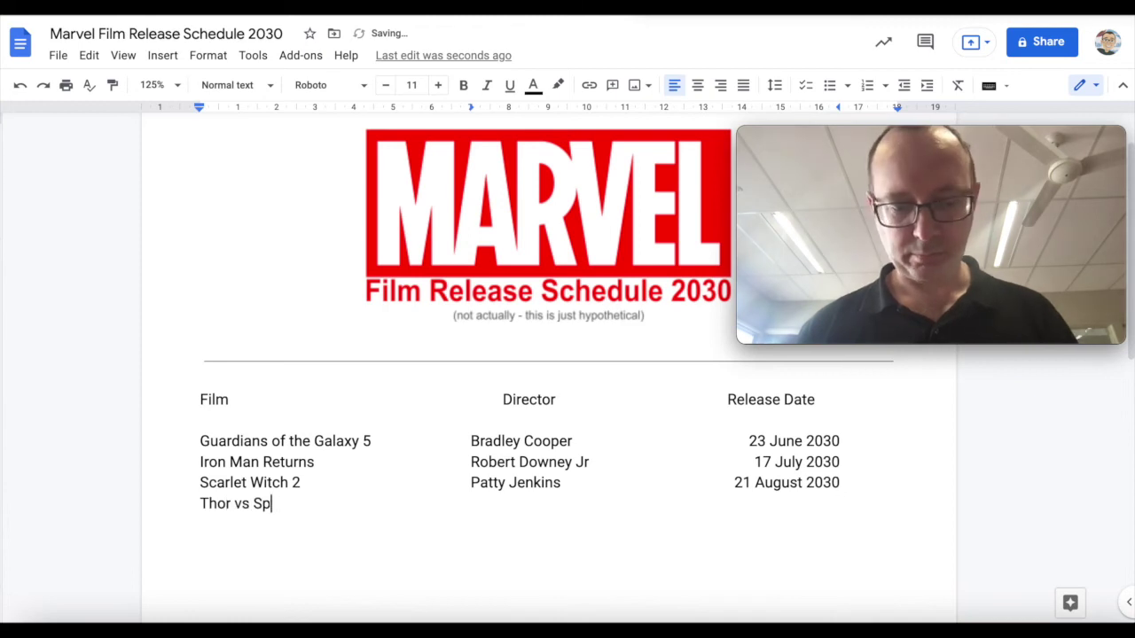
{"action": "type", "text": "iderman"}
{"action": "key", "text": "Tab"}
{"action": "type", "text": "Taika Waititi\t23 September 2030"}
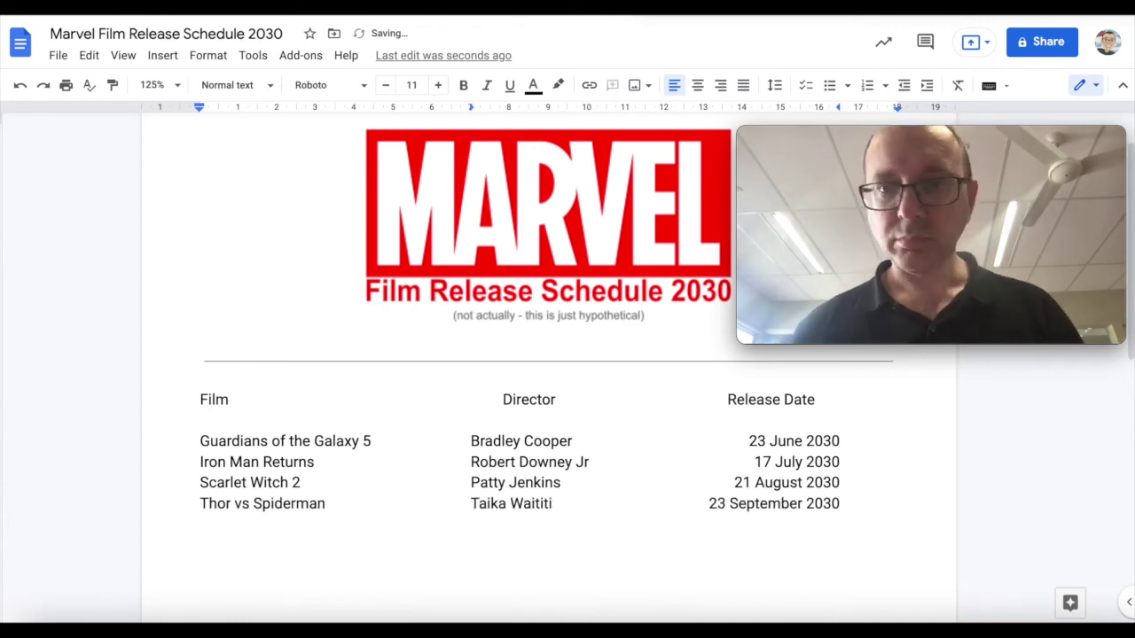
{"action": "key", "text": "Return"}
{"action": "type", "text": "Avengers: Final Fate - Part 2"}
{"action": "key", "text": "Tab"}
{"action": "type", "text": "Jon Favre"}
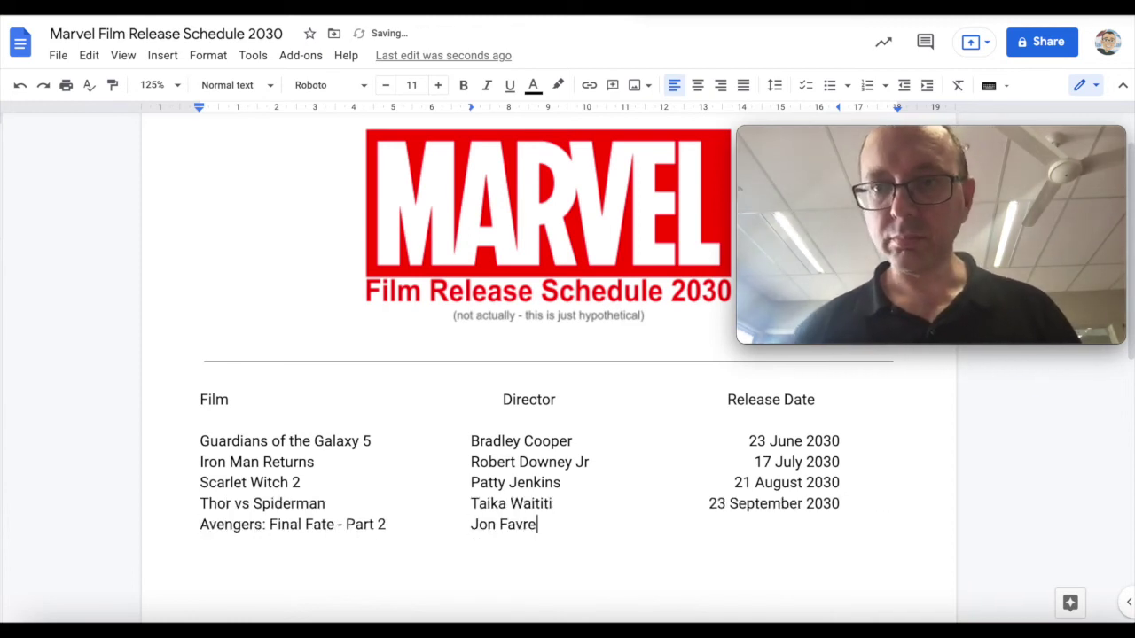
{"action": "type", "text": "au\t31 December 2030"}
{"action": "key", "text": "Return"}
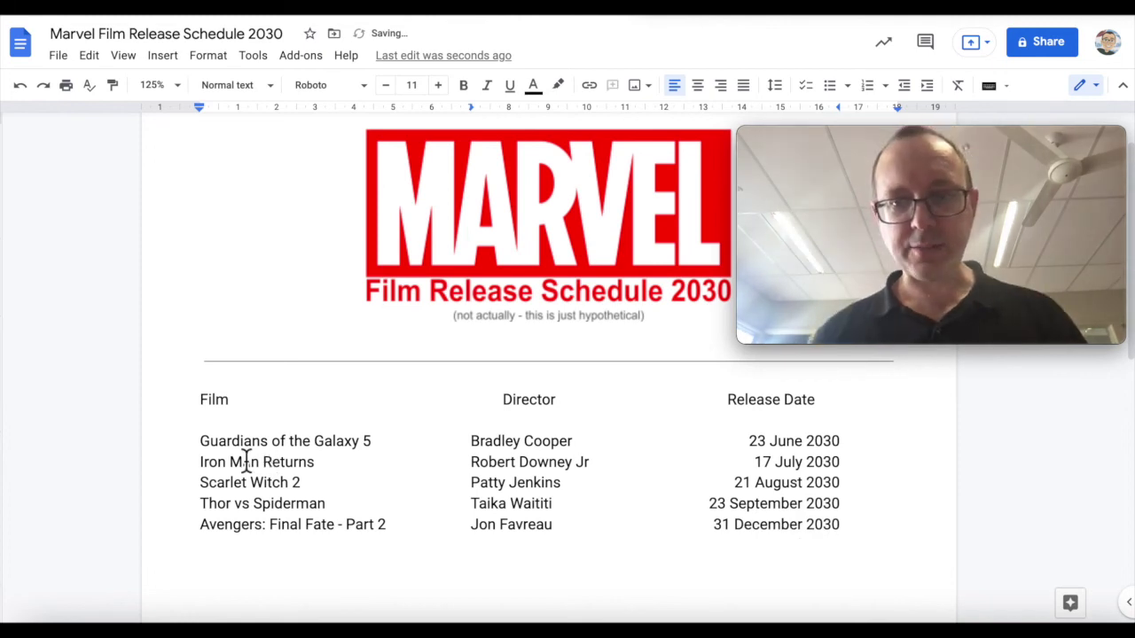
Step: Make the Film/Director/Release Date header row bold at font size 12
{"action": "left_click_drag", "start_coordinate": [203, 403], "coordinate": [844, 408]}
{"action": "key", "text": "ctrl+b"}
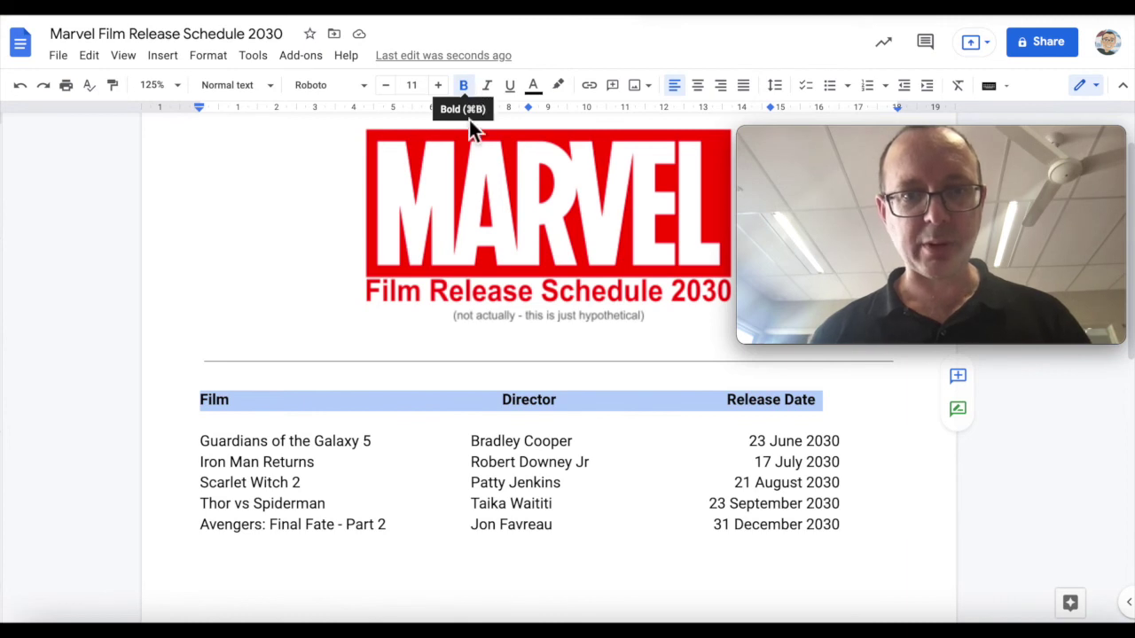
{"action": "left_click", "coordinate": [438, 89]}
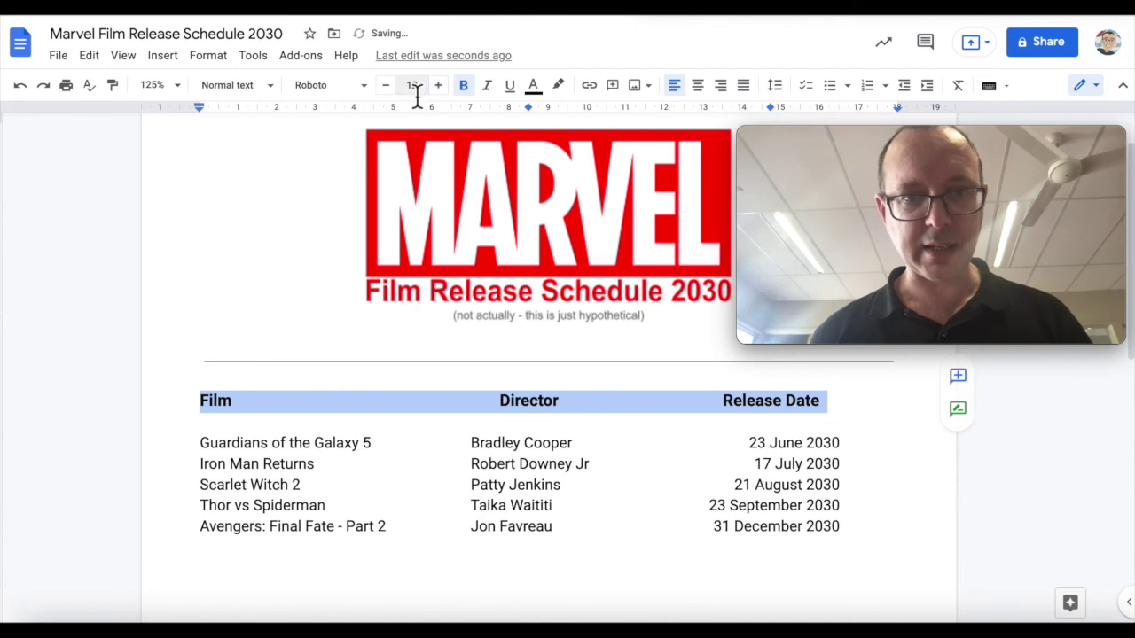
{"action": "left_click", "coordinate": [621, 521]}
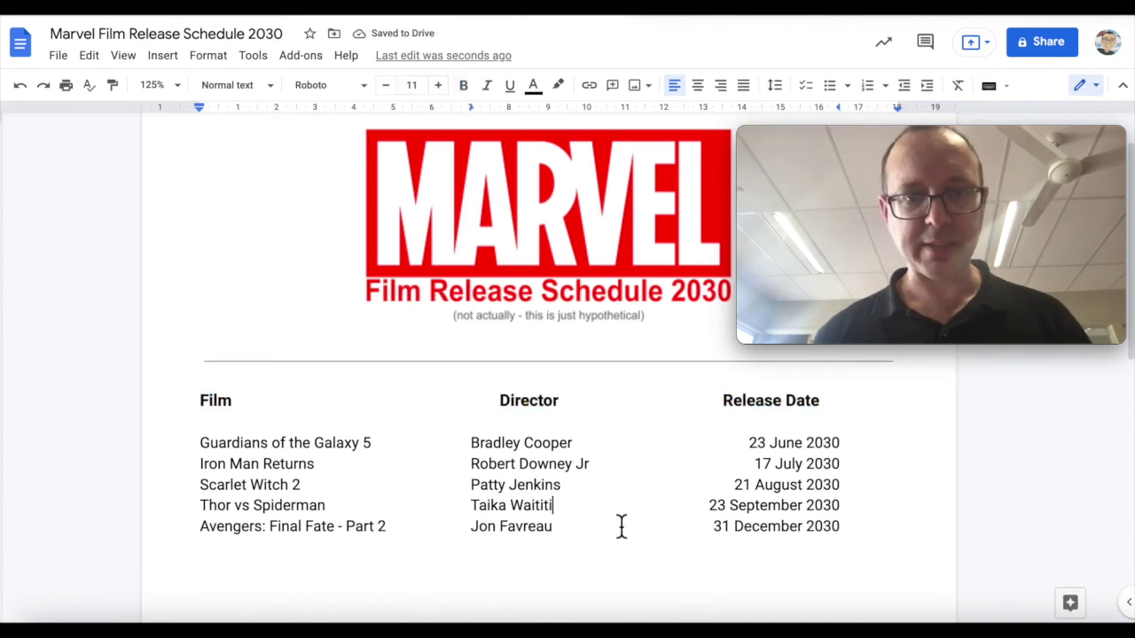